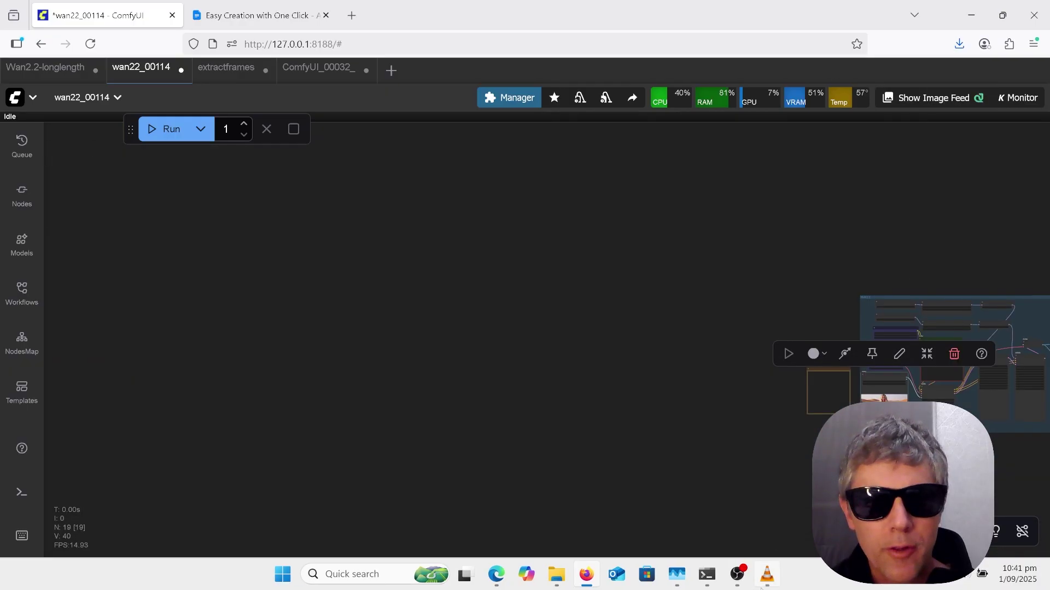
Play the kangaroo zoom clip in VLC from the taskbar
click(767, 574)
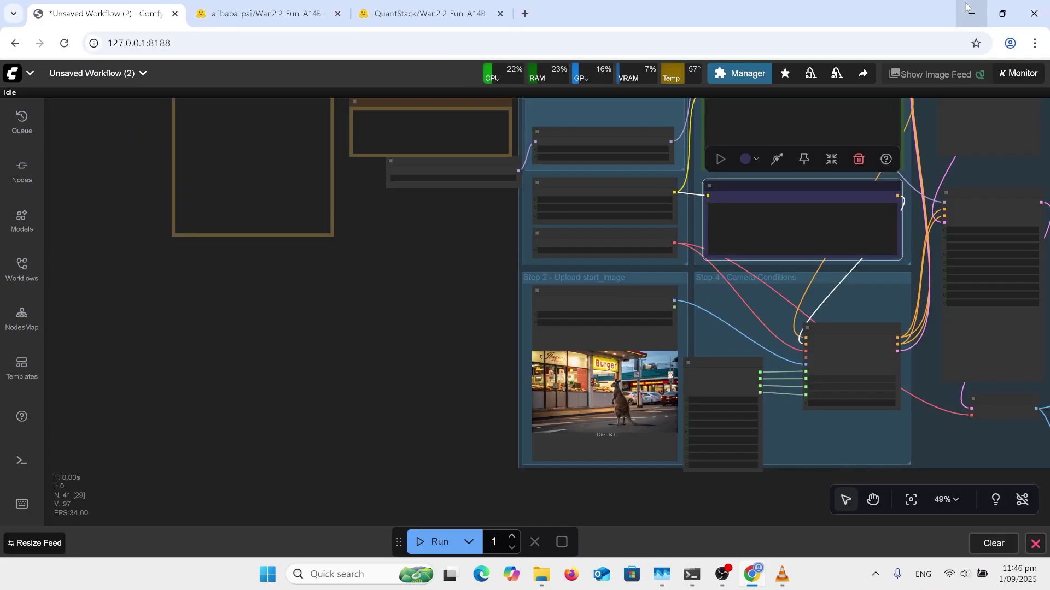
Select the start image loader and zoom the canvas toward the Unet Loader (GGUF) nodes
scroll(549, 346, up, 6)
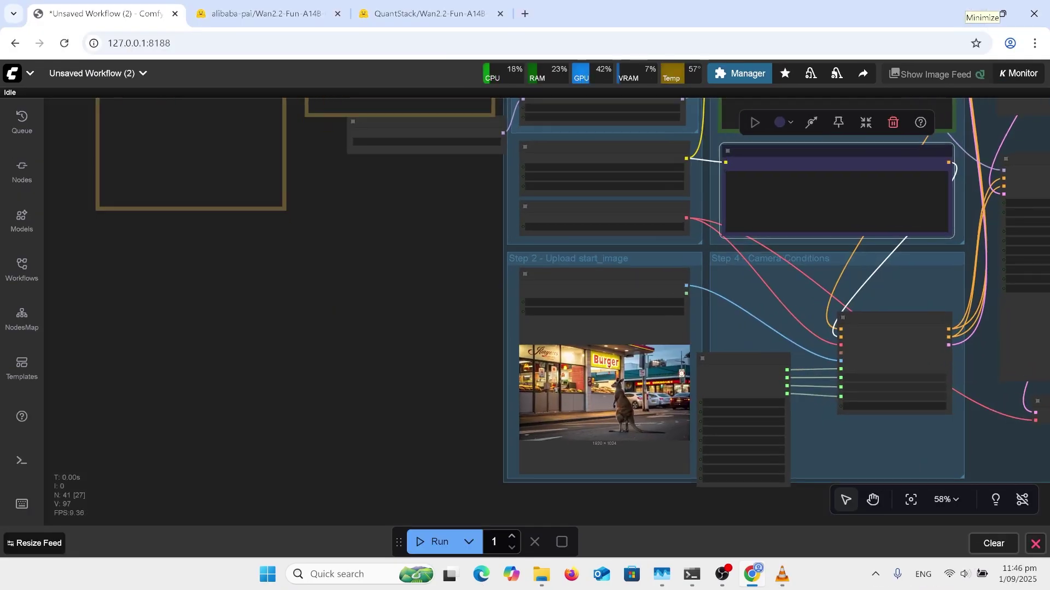
click(559, 249)
scroll(559, 248, down, 4)
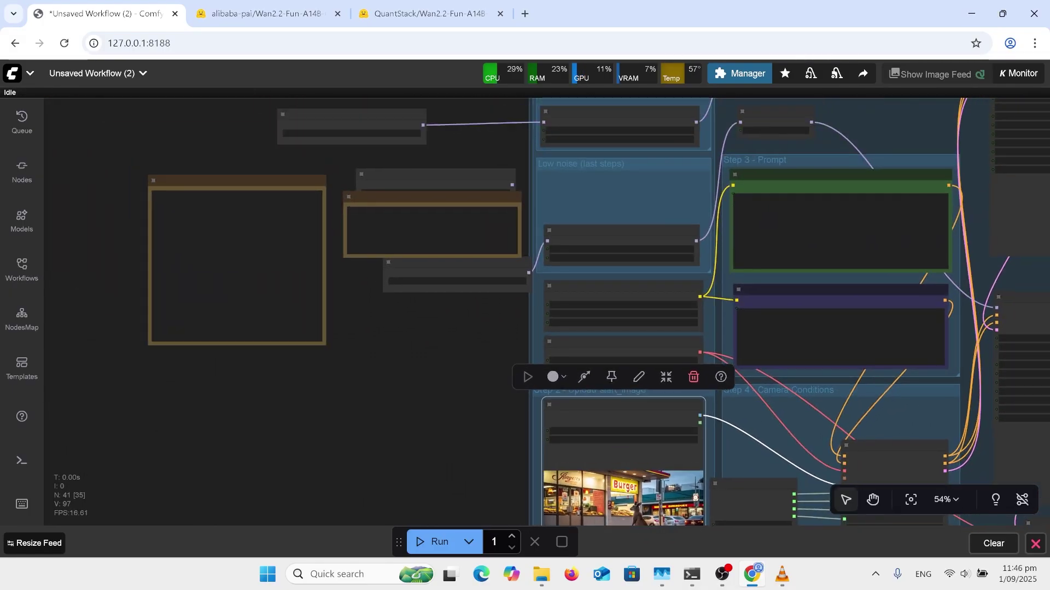
scroll(525, 311, up, 3)
scroll(352, 265, up, 3)
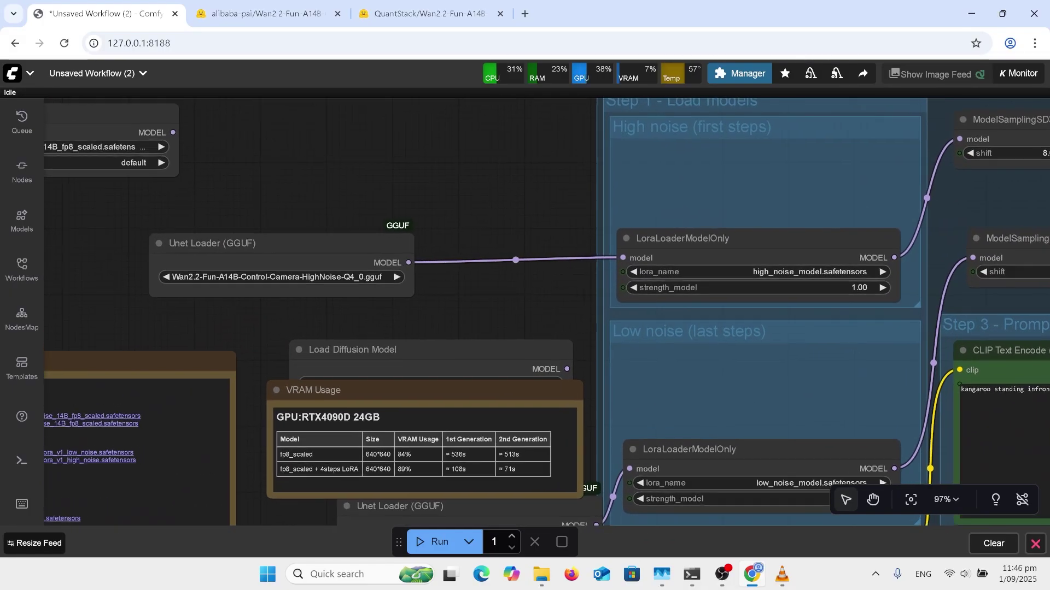
scroll(161, 260, up, 5)
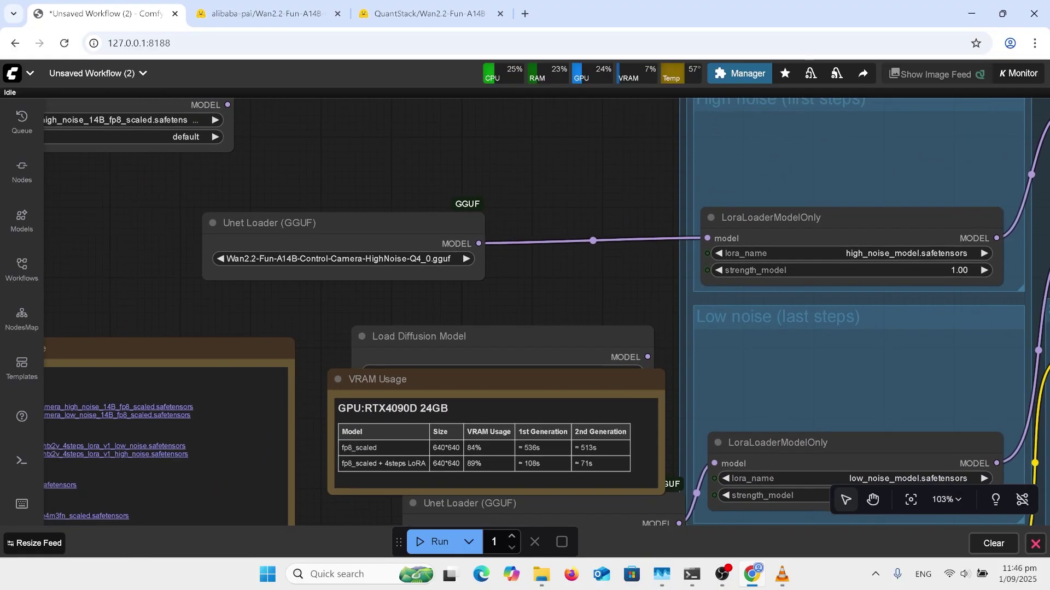
Pan over the high-noise GGUF loader, then view the QuantStack HighNoise file list
scroll(524, 312, left, 2)
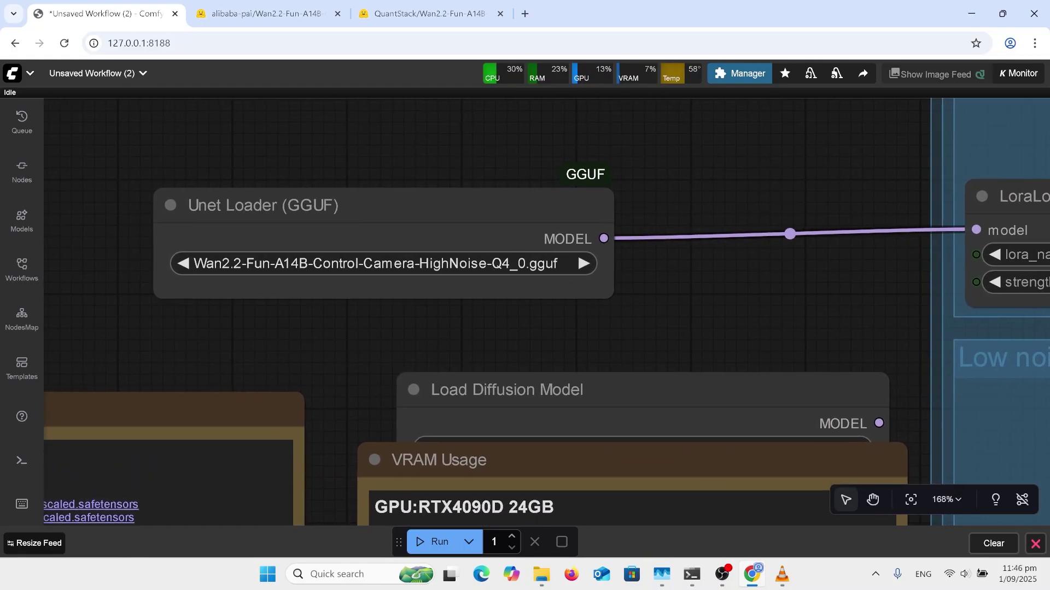
scroll(479, 254, down, 6)
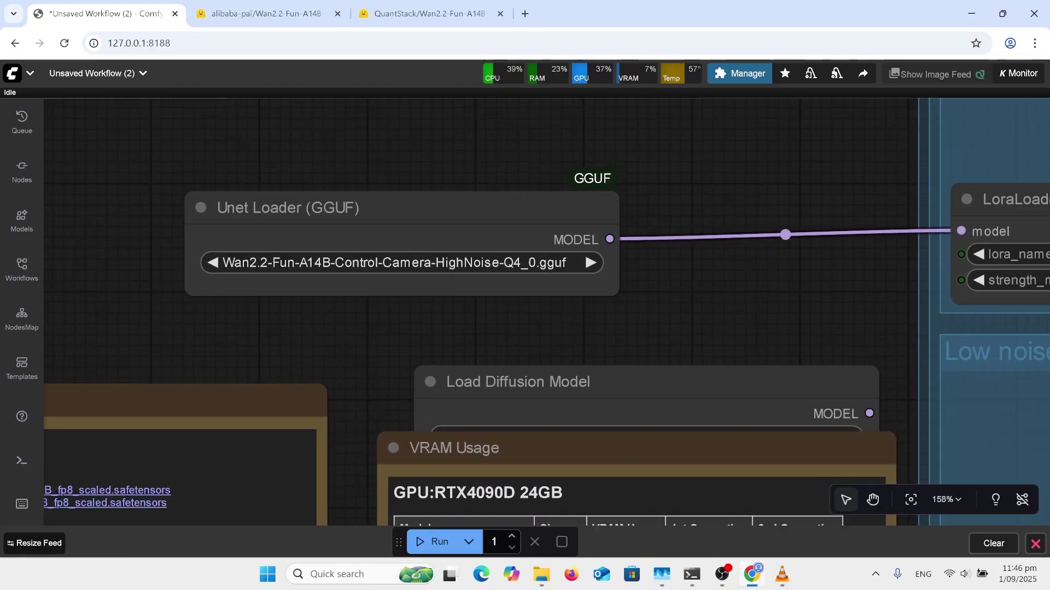
scroll(606, 376, down, 4)
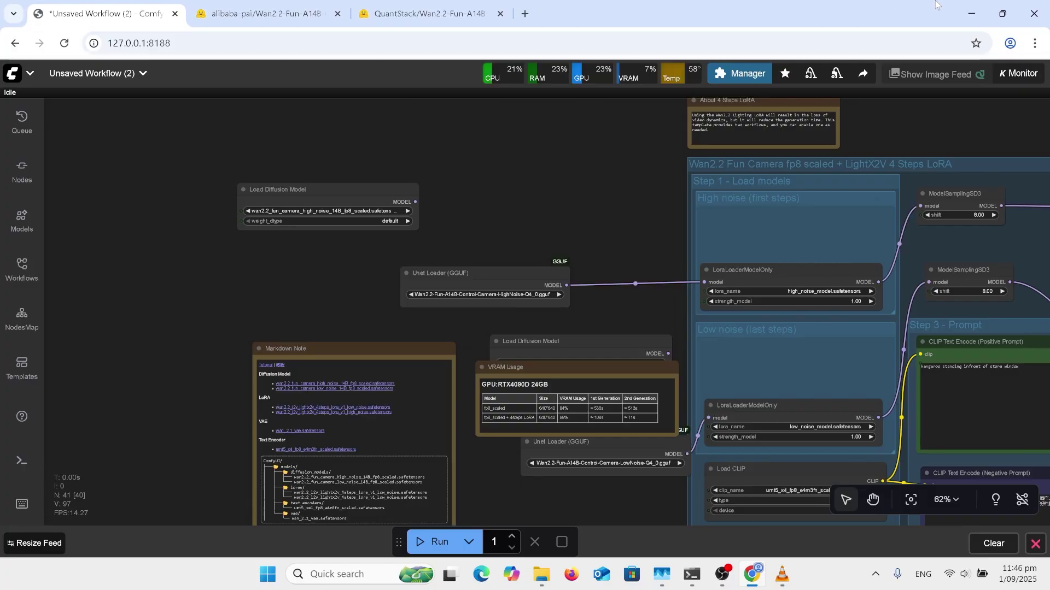
click(427, 6)
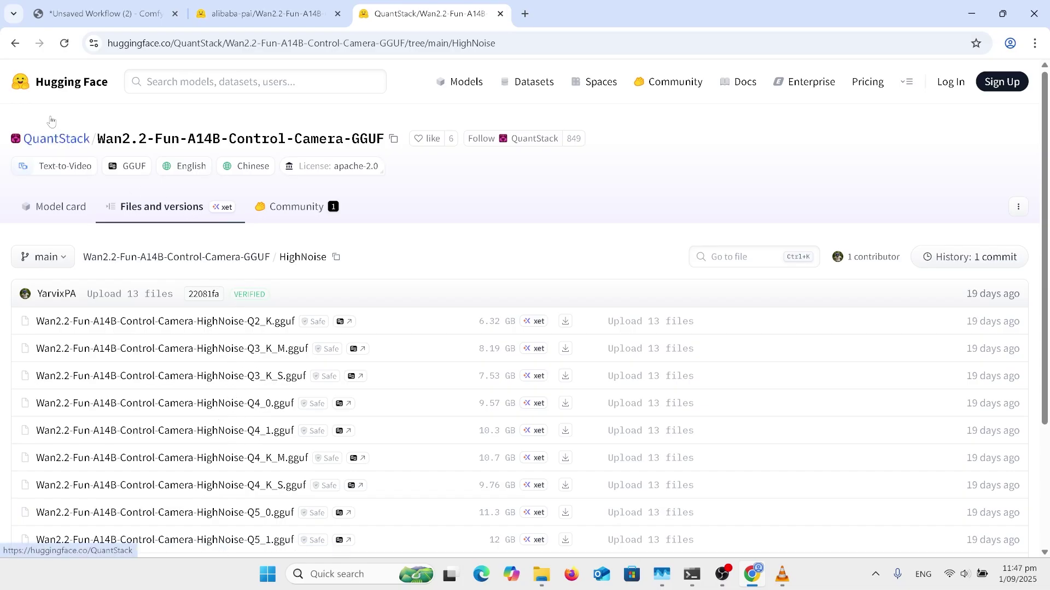
Compare the LowNoise files with HighNoise, then show the alibaba-pai camera-motion gallery
click(15, 46)
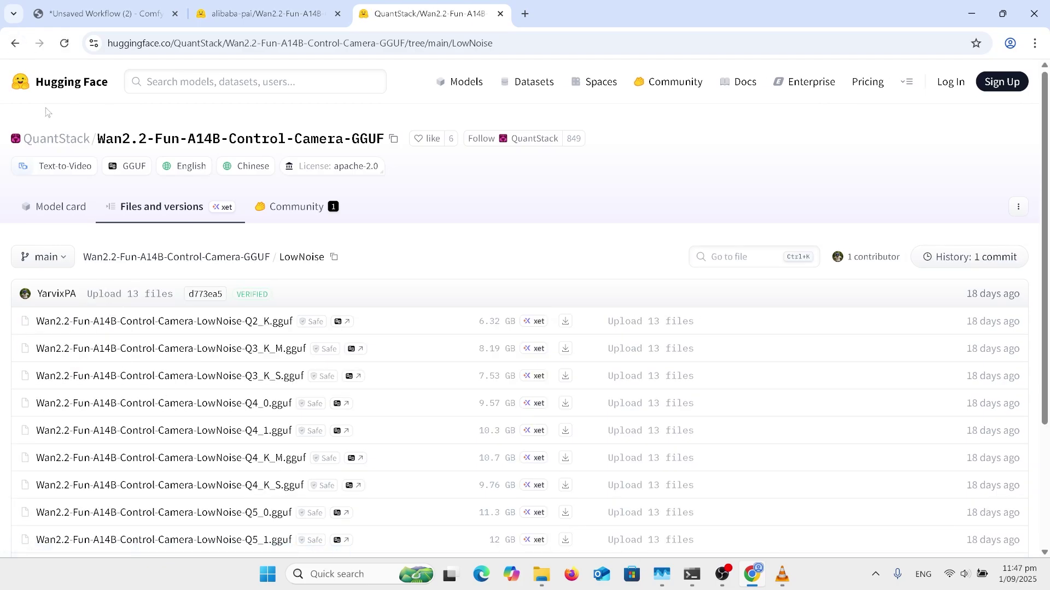
click(17, 46)
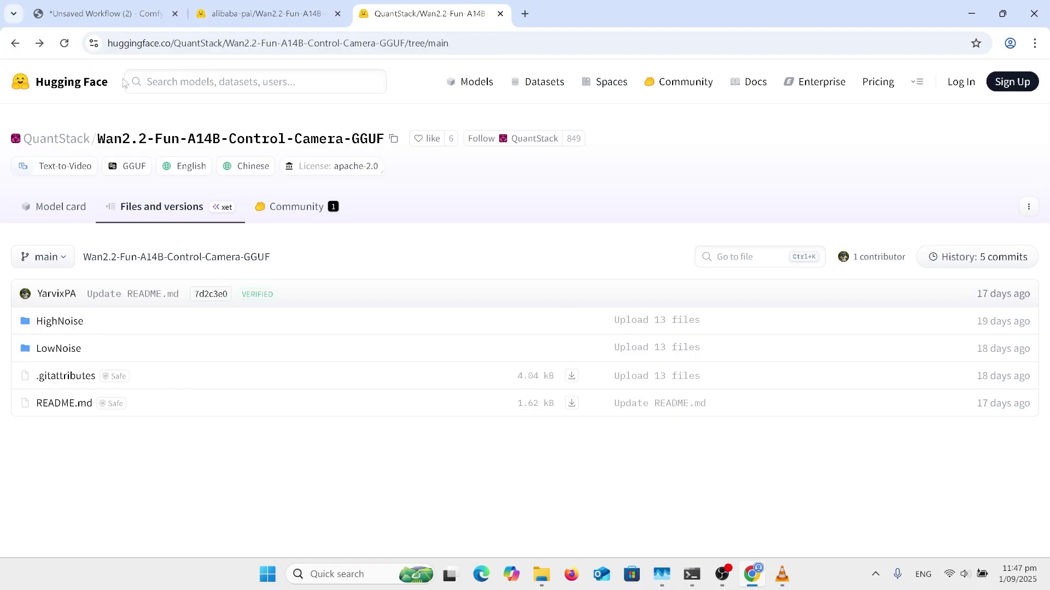
click(257, 13)
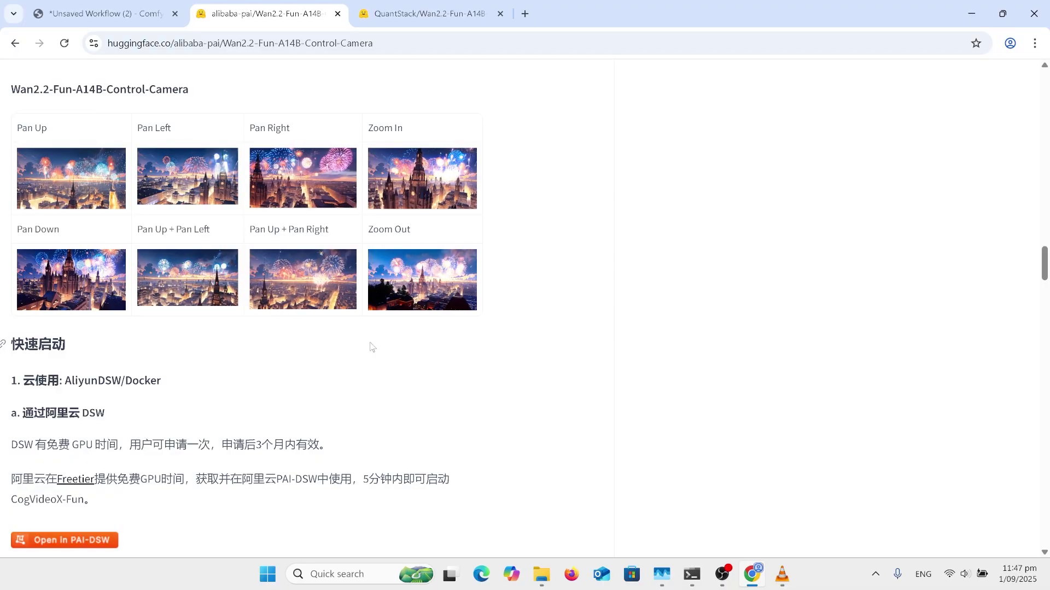
Review the low-noise loader and the WanCameraEmbedding Zoom In settings, 832×480, 81 frames
mouse_move(303, 279)
click(139, 7)
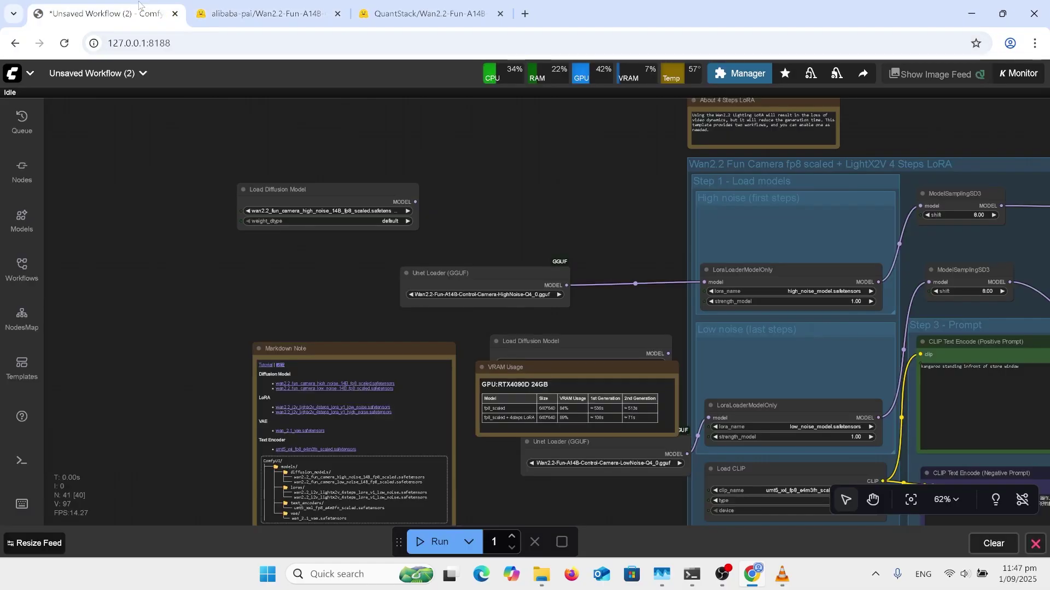
click(580, 345)
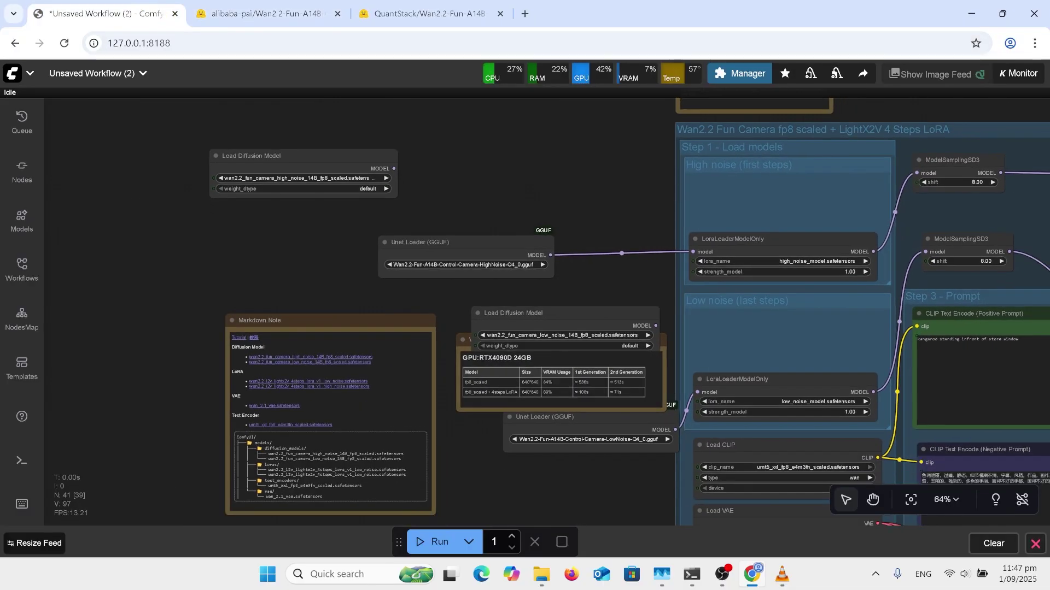
scroll(580, 344, down, 2)
scroll(711, 338, up, 6)
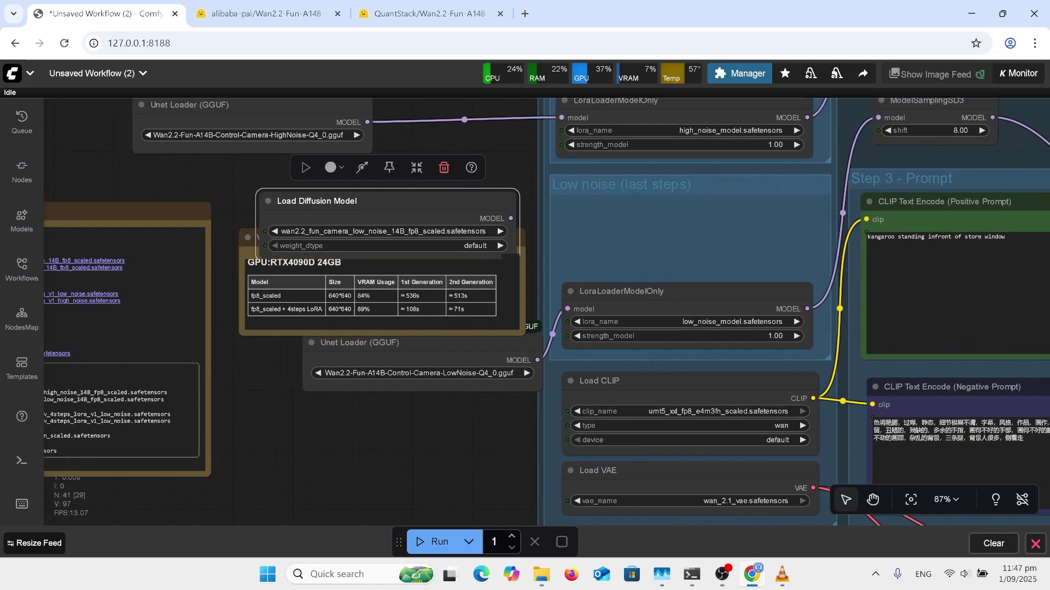
scroll(546, 311, down, 5)
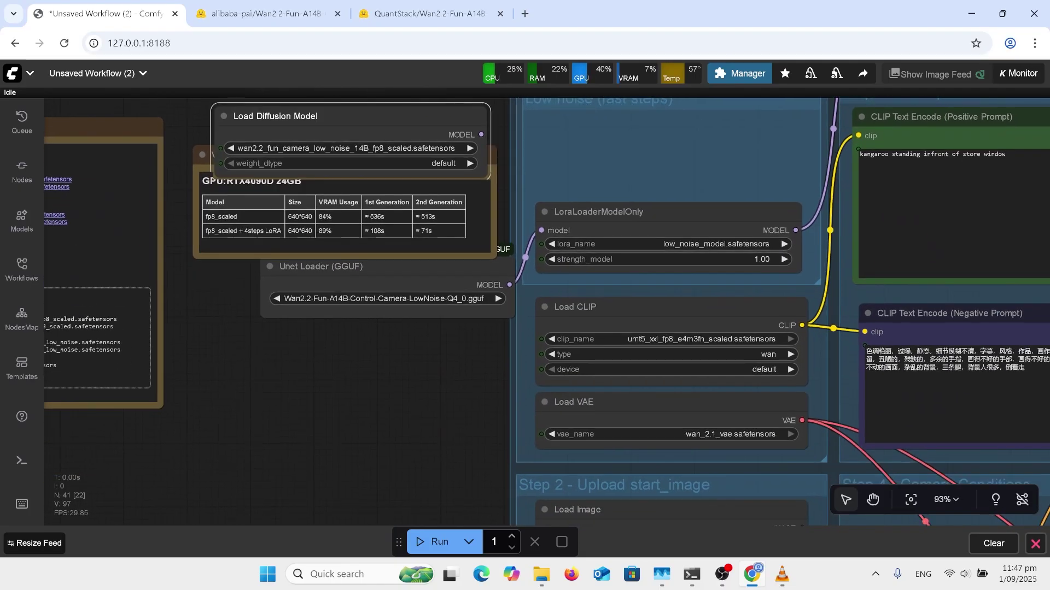
scroll(601, 328, up, 5)
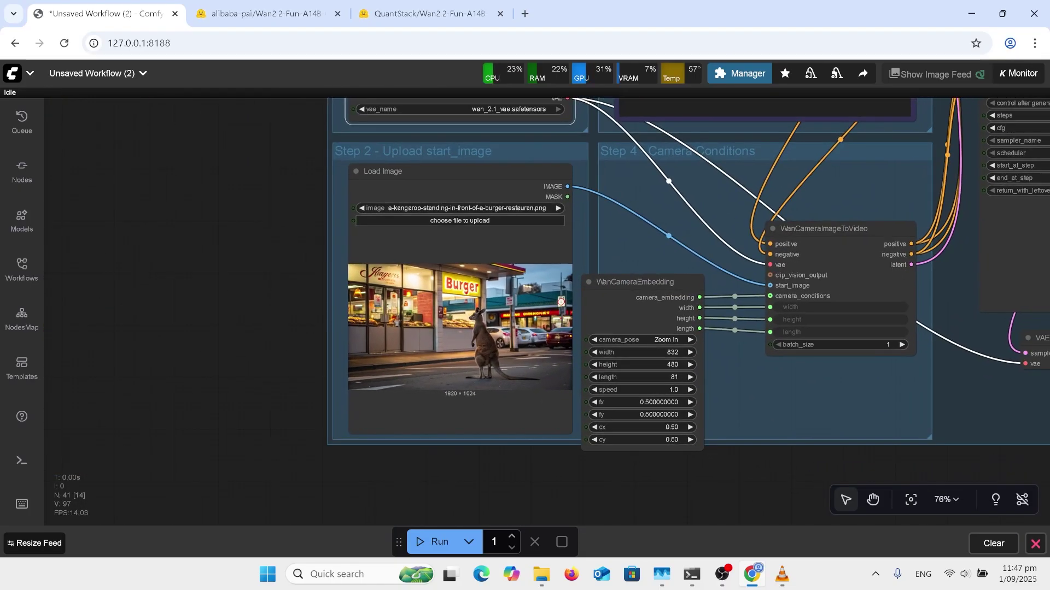
scroll(540, 226, up, 2)
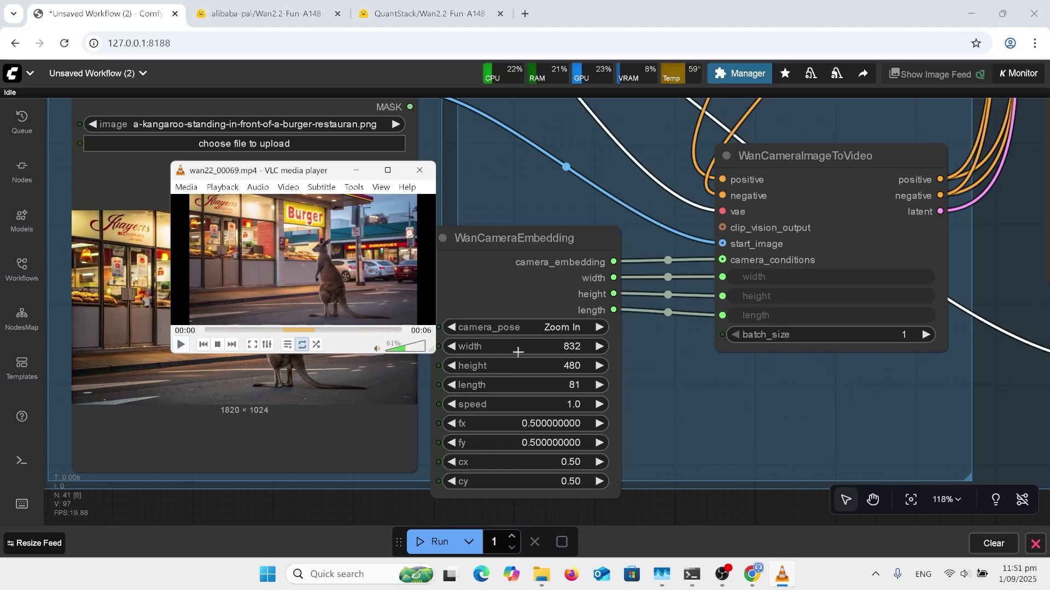
Open WanCameraEmbedding's camera_pose list to choose Anti Clockwise (ACW)
click(563, 327)
click(563, 327)
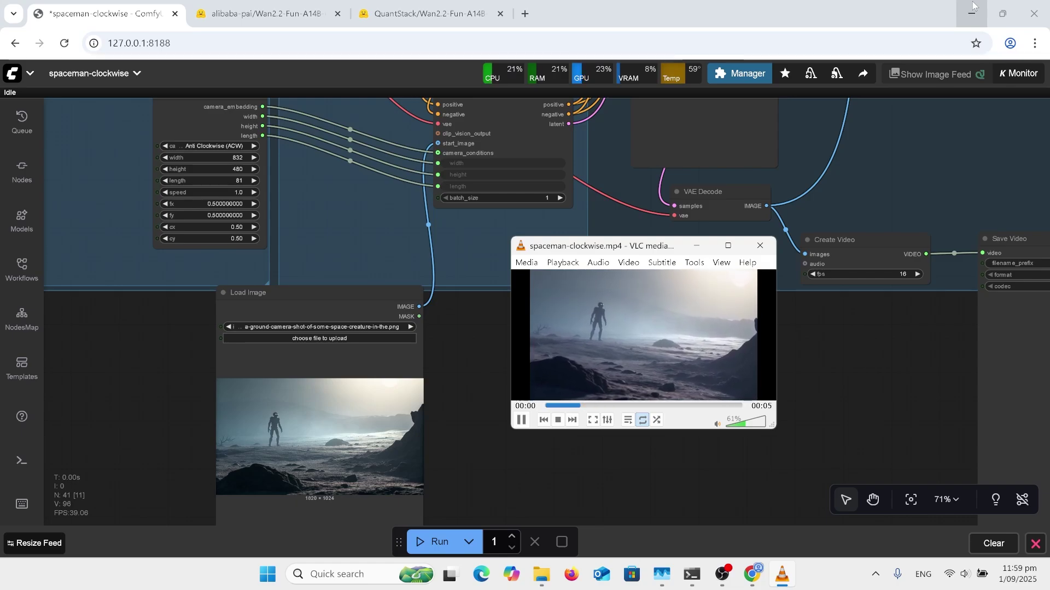
Minimize VLC and zoom to the Step 3 Prompt group's negative prompt node
click(699, 246)
scroll(699, 246, down, 4)
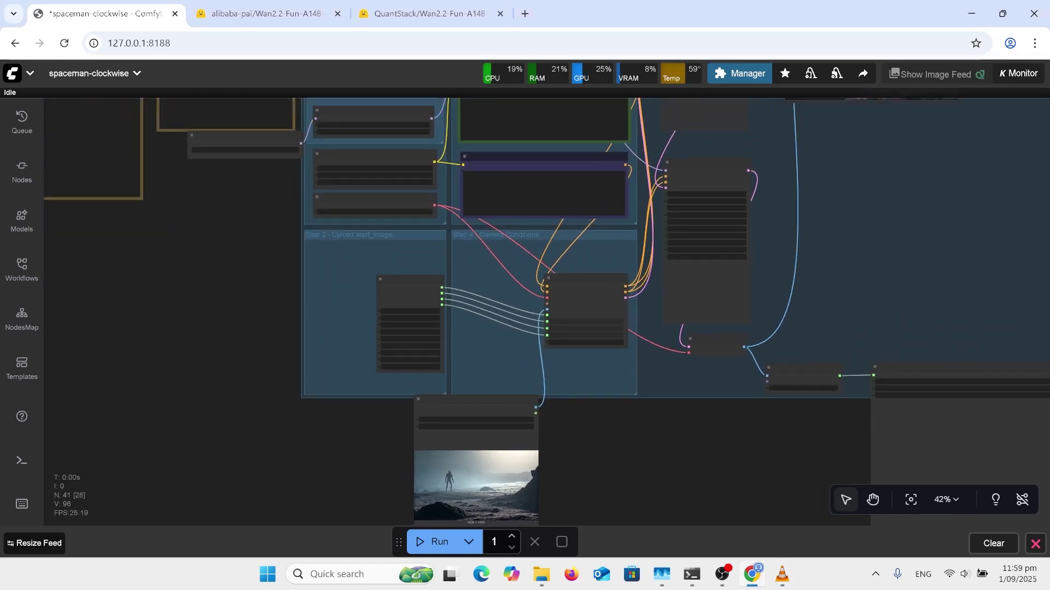
scroll(699, 246, up, 2)
scroll(368, 119, up, 7)
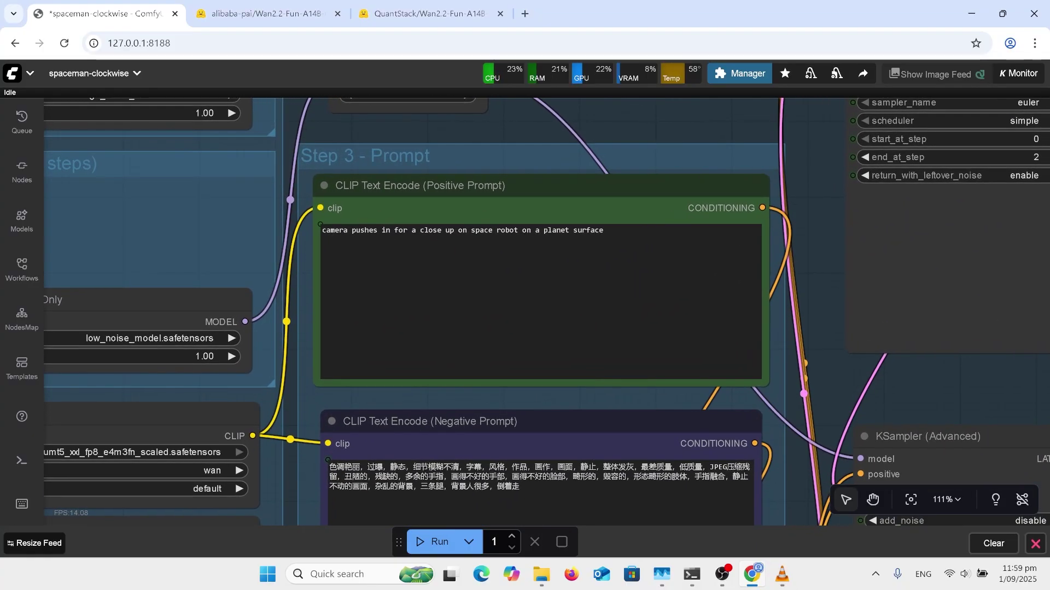
click(437, 421)
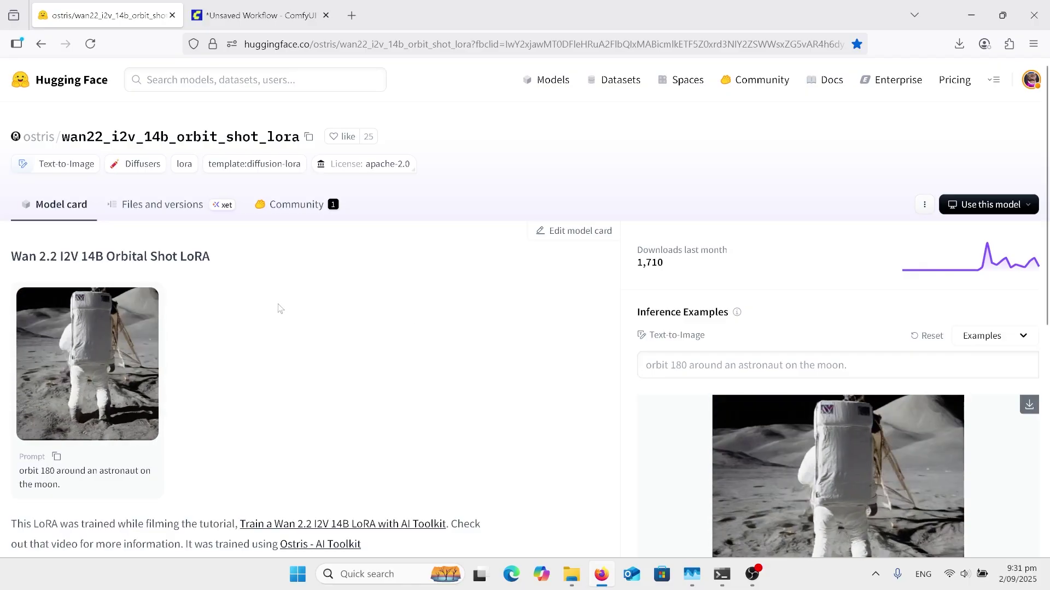
List the orbit LoRA's files, including the 153 MB high- and low-noise safetensors
click(162, 205)
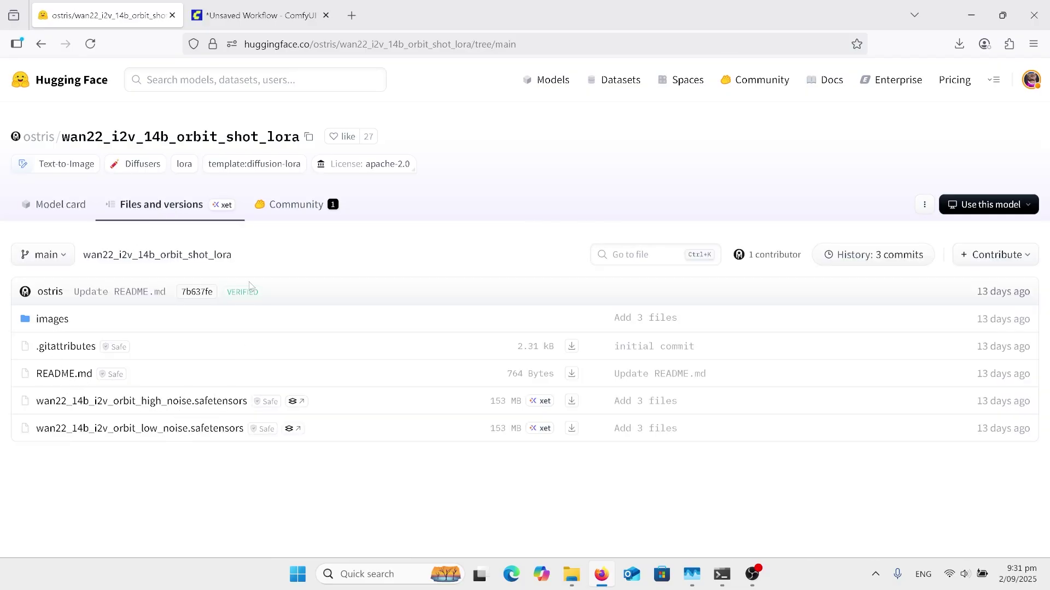
Look over the desert orbit workflow's start image, orbit 180 degree prompt and KSampler
click(258, 6)
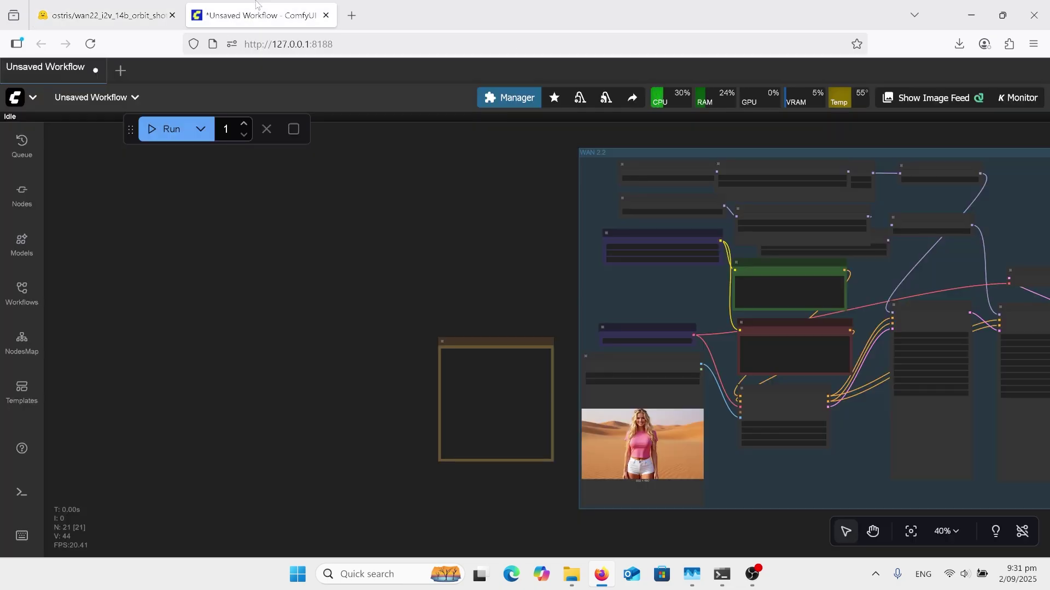
scroll(284, 179, right, 5)
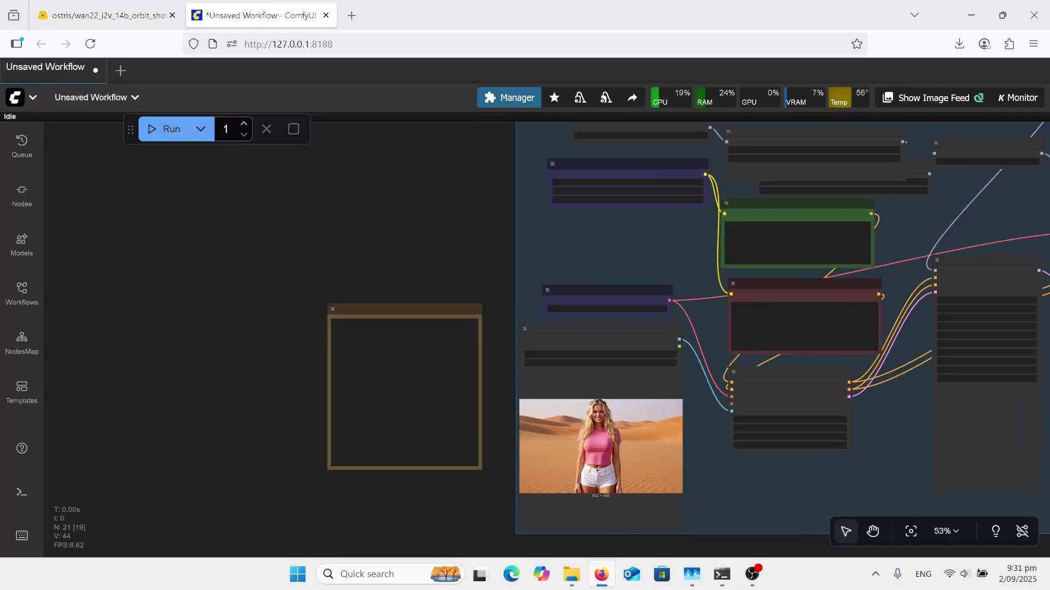
click(364, 328)
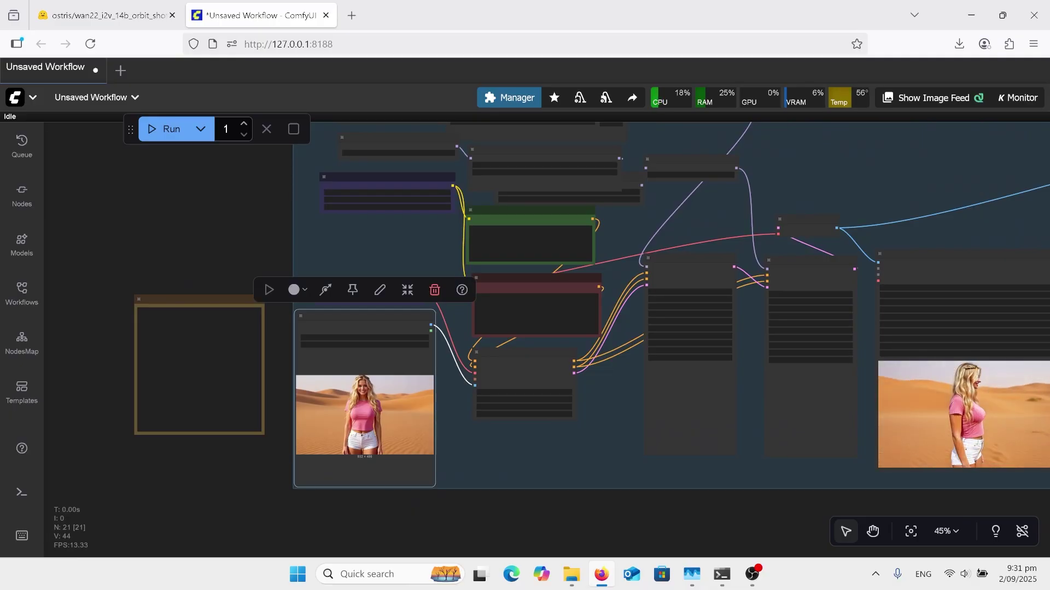
scroll(604, 239, up, 10)
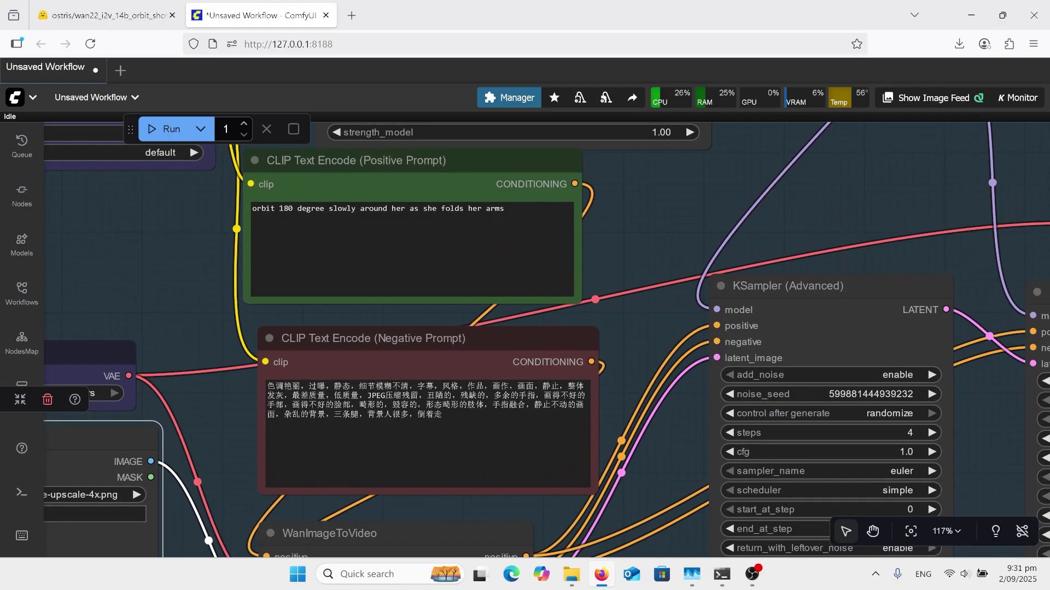
scroll(547, 328, down, 1)
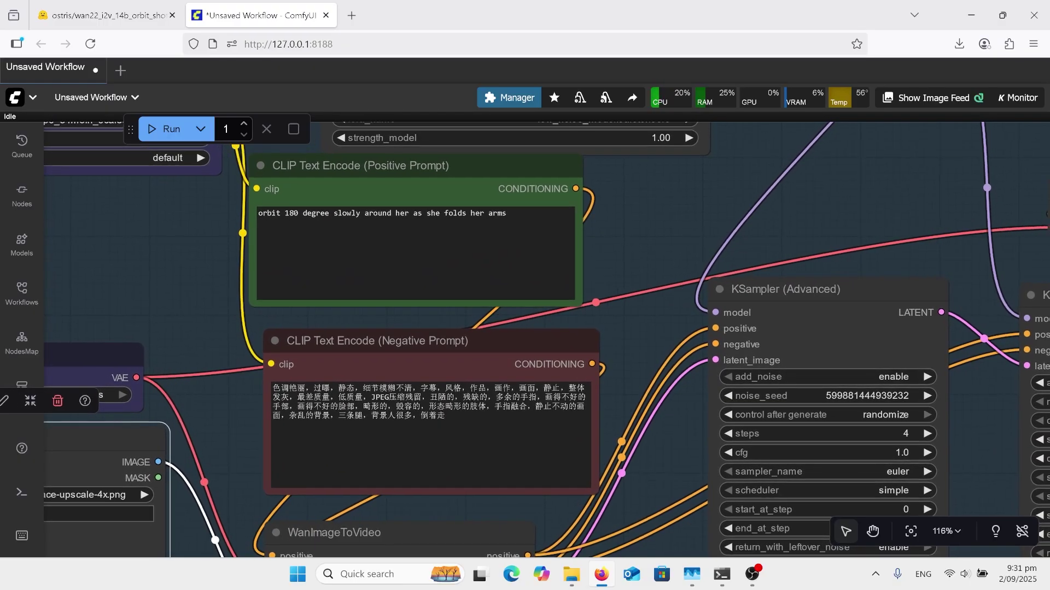
scroll(409, 259, down, 6)
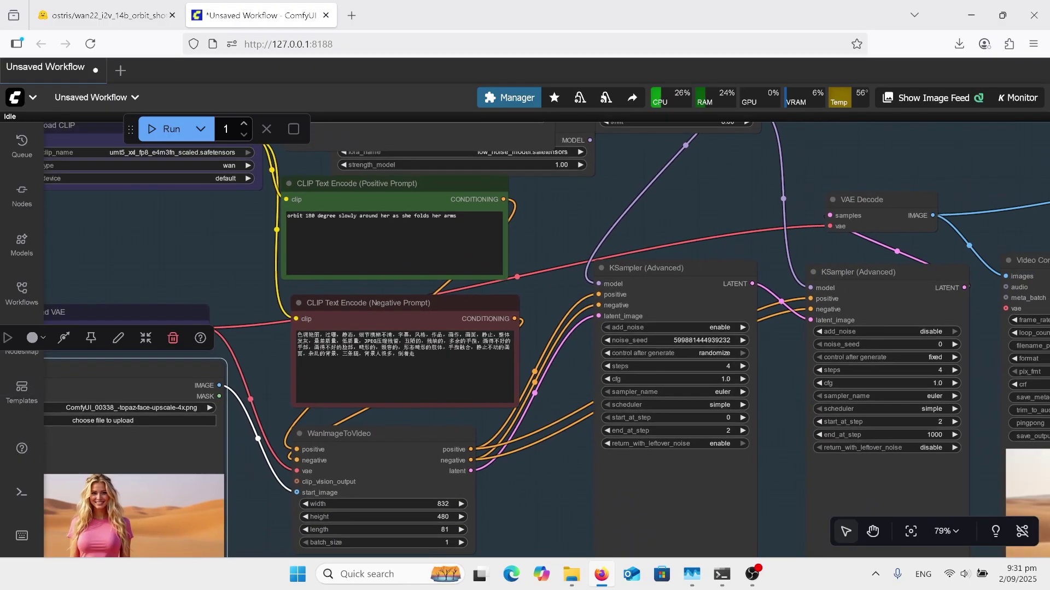
scroll(525, 328, down, 1)
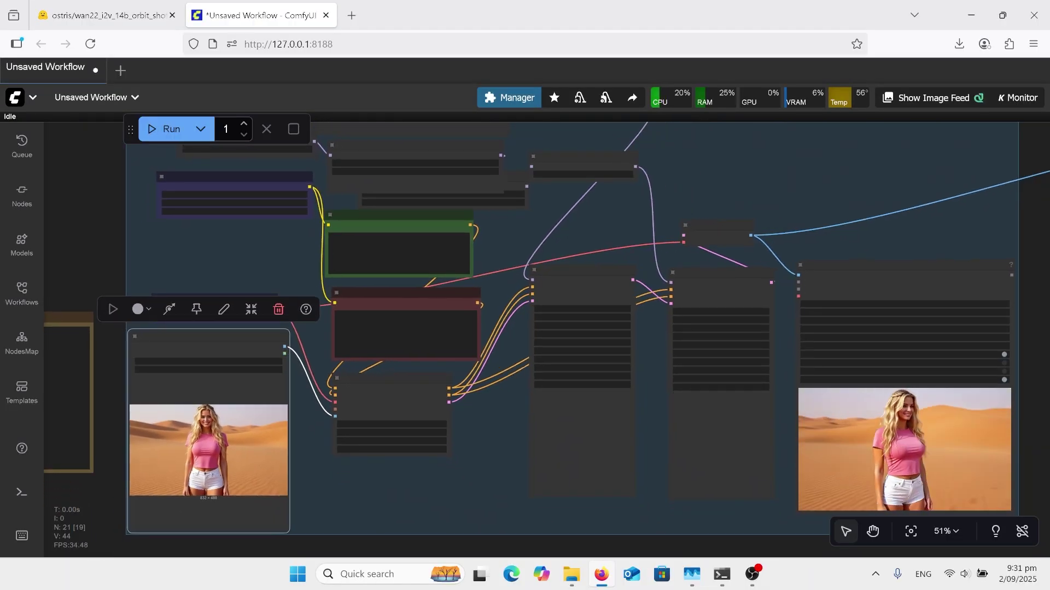
scroll(525, 328, up, 2)
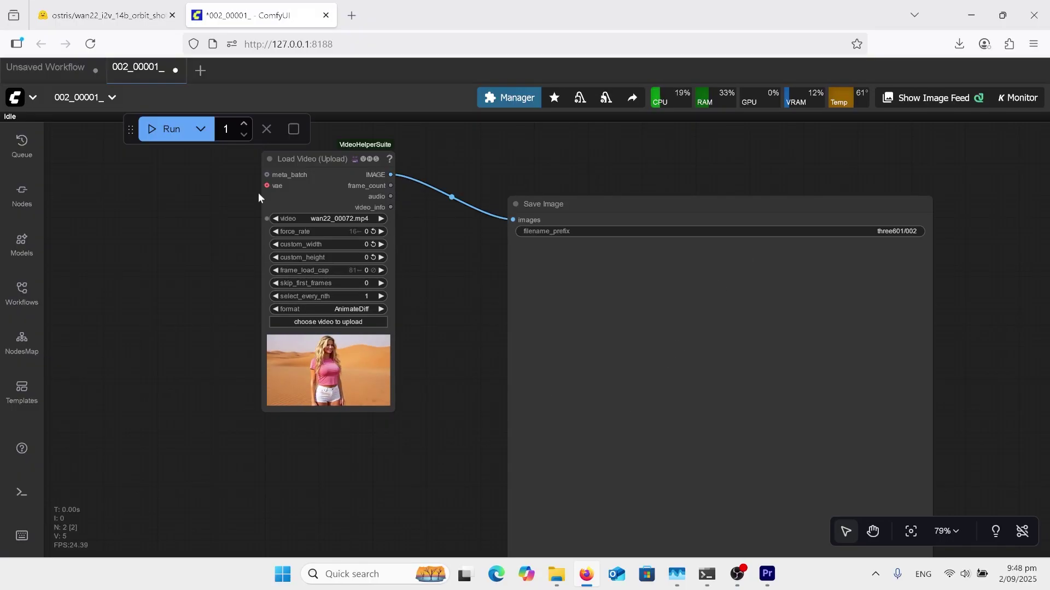
Run the wan22_00072.mp4 frame export and step through saved frames until her back faces camera
click(159, 141)
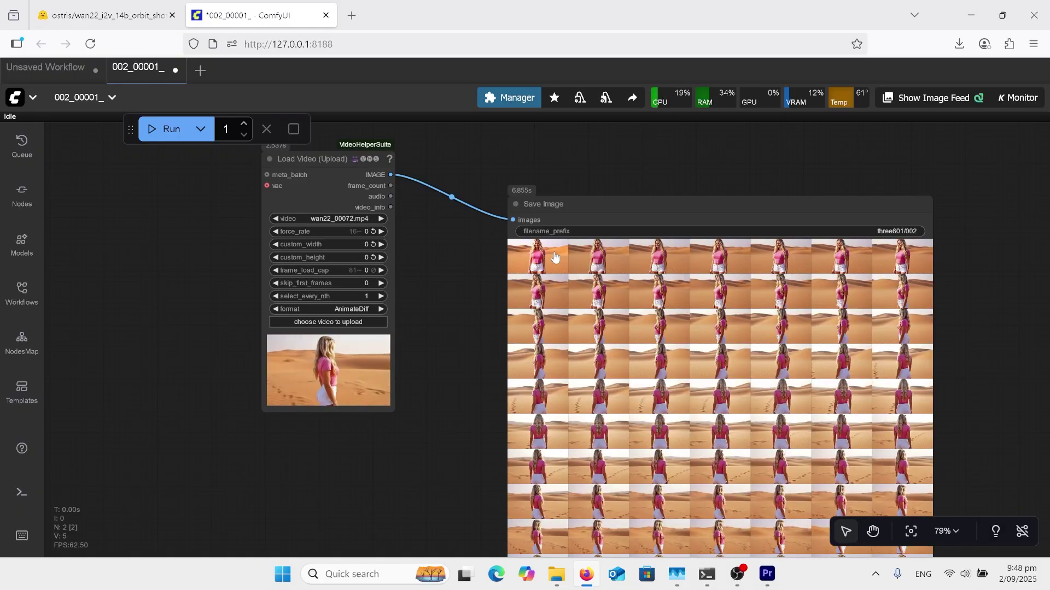
click(600, 250)
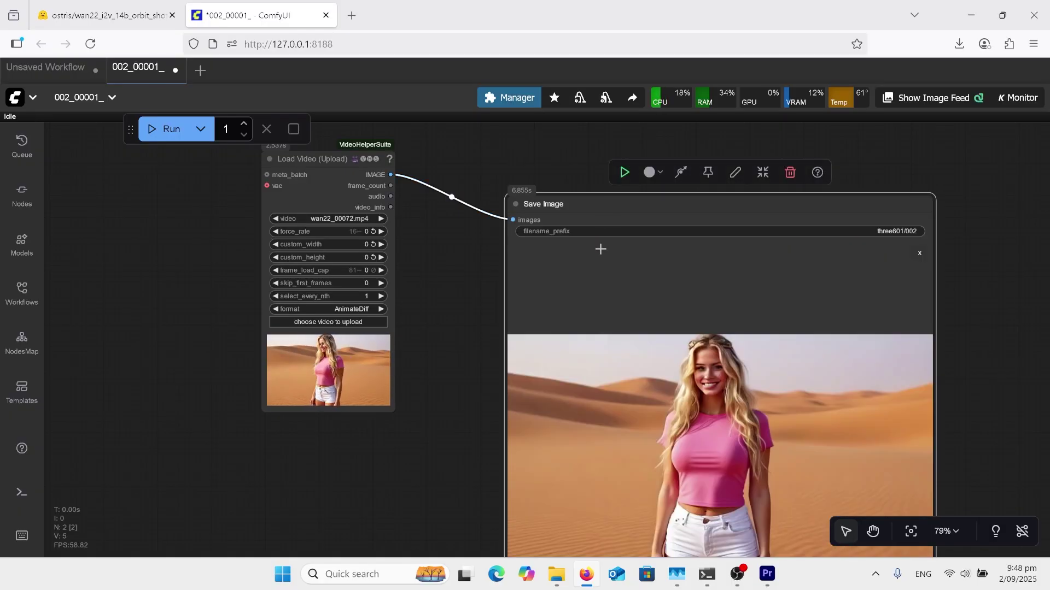
key(Right)
key(Right)
key(Right)
key(Right)
key(Right)
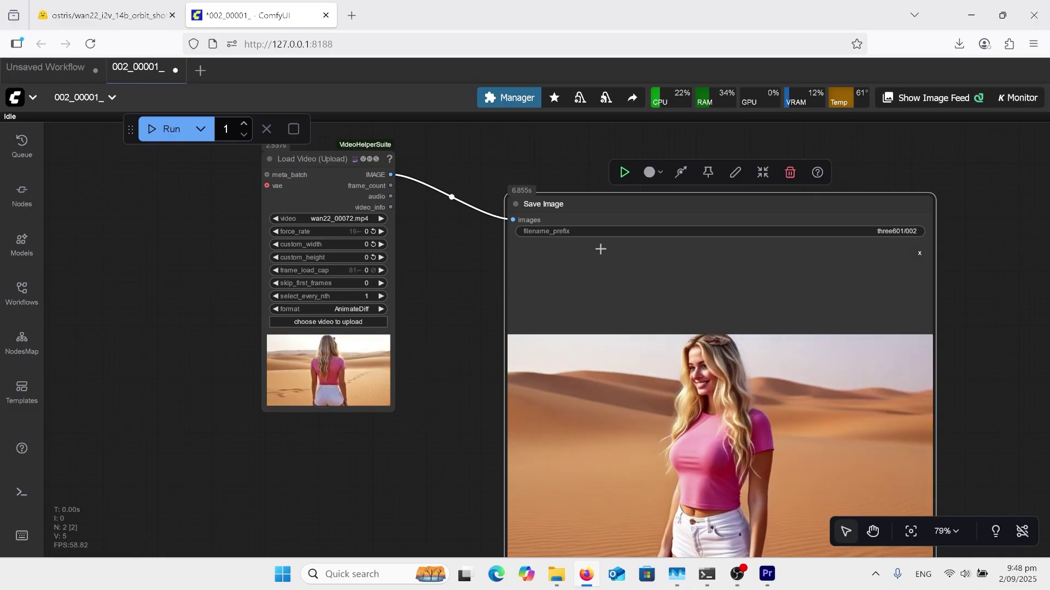
key(Right)
key(Right)
key(Right)
key(Right)
key(Right)
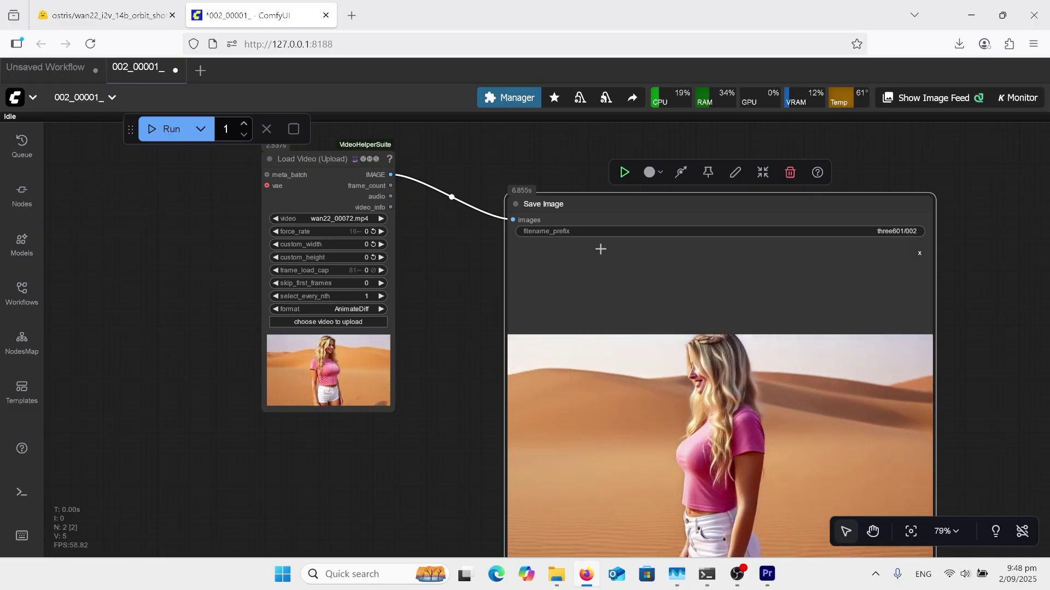
key(Right)
key(Right)
key(Right)
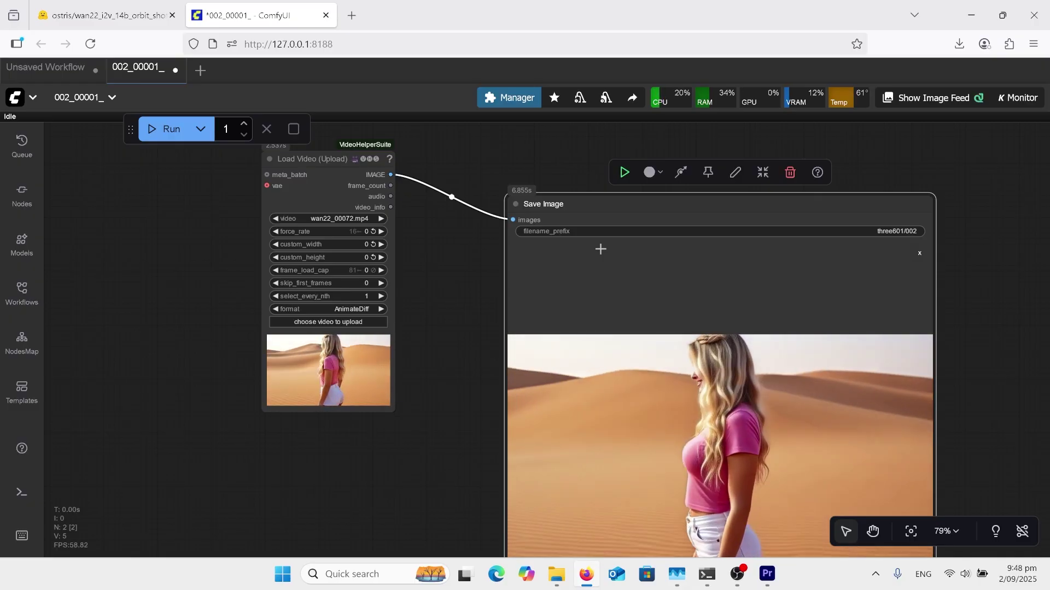
key(Right)
key(Right)
key(Right)
key(Right)
key(Right)
key(Right)
key(Right)
key(Right)
key(Right)
key(Right)
key(Right)
key(Right)
key(Right)
key(Right)
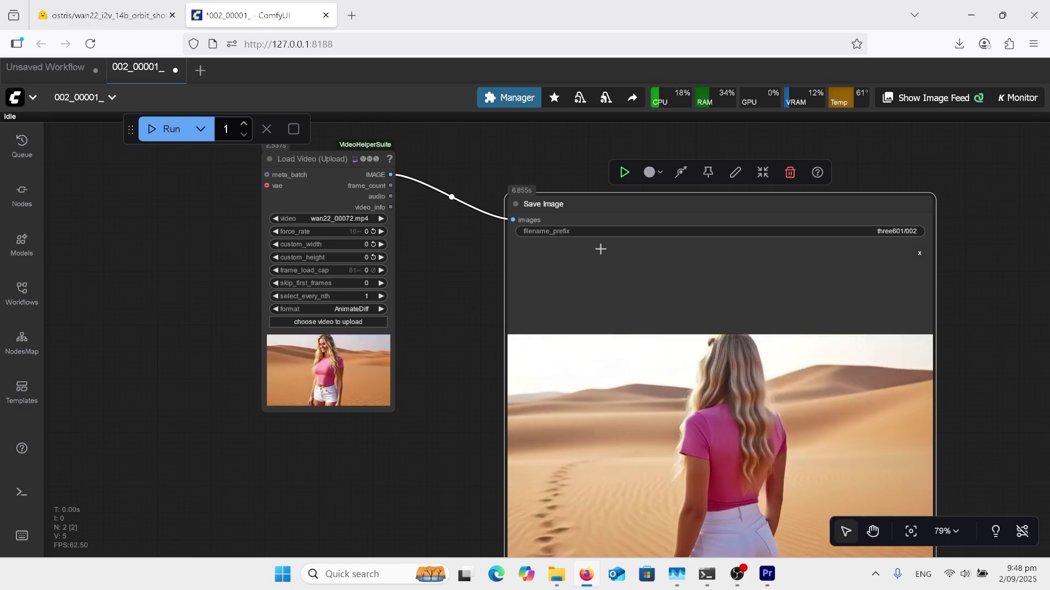
key(Right)
key(Right)
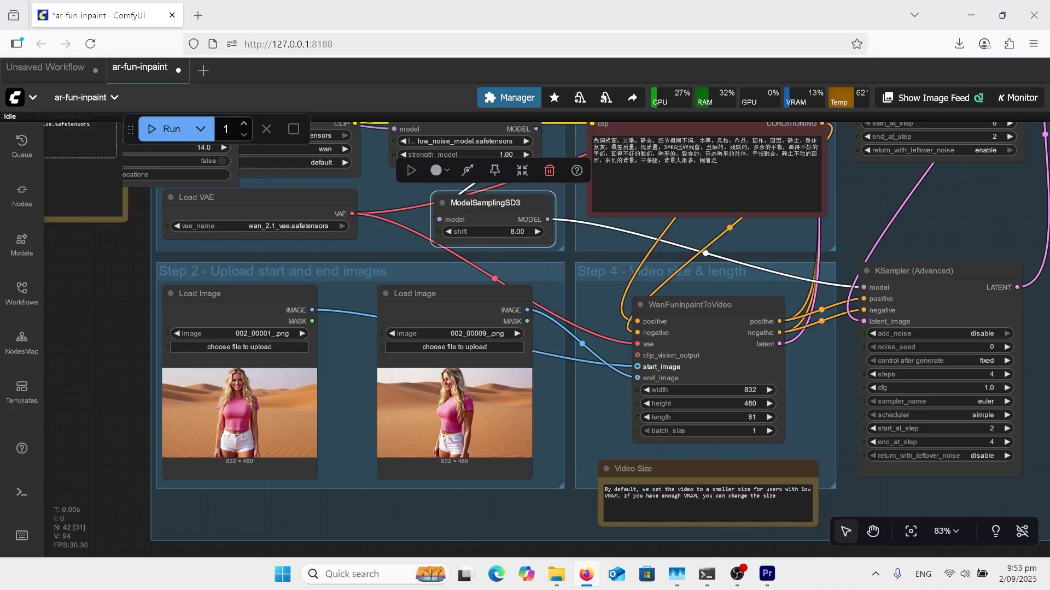
Zoom around the ar-fun-inpaint graph to read its prompt
scroll(165, 552, up, 3)
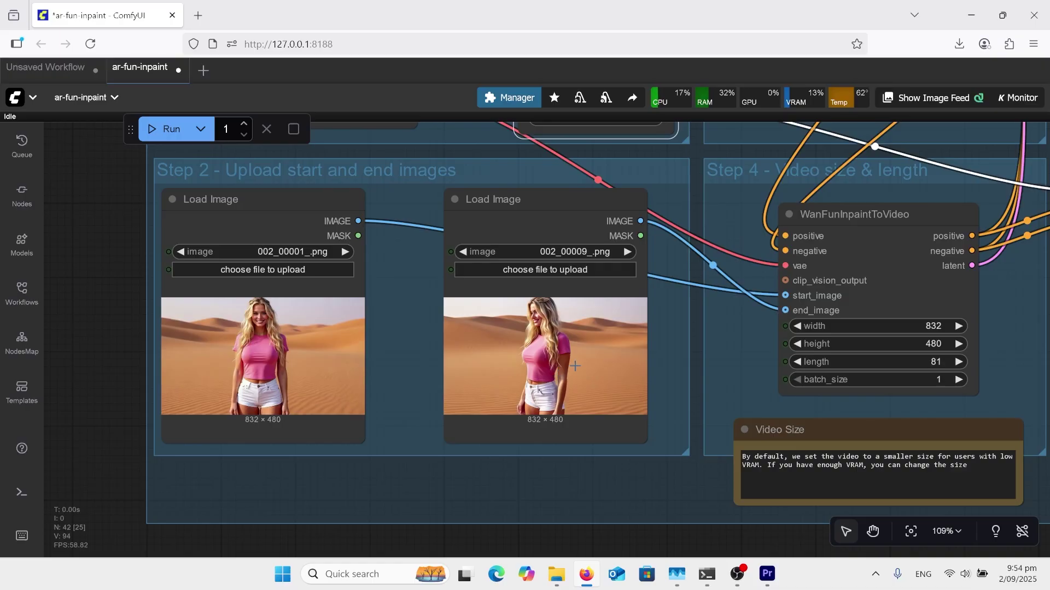
scroll(557, 552, down, 8)
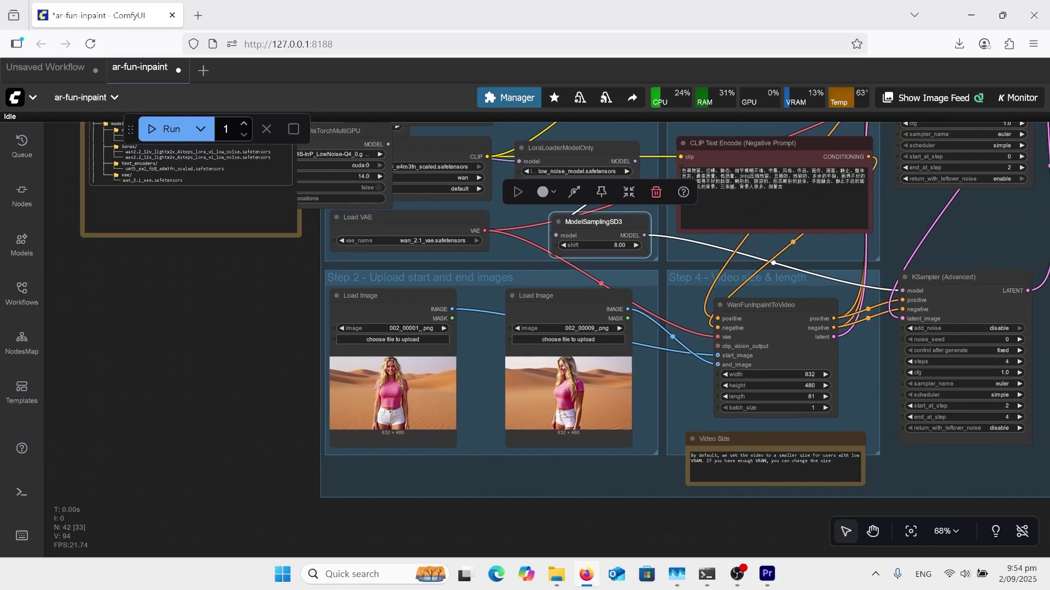
scroll(748, 262, up, 11)
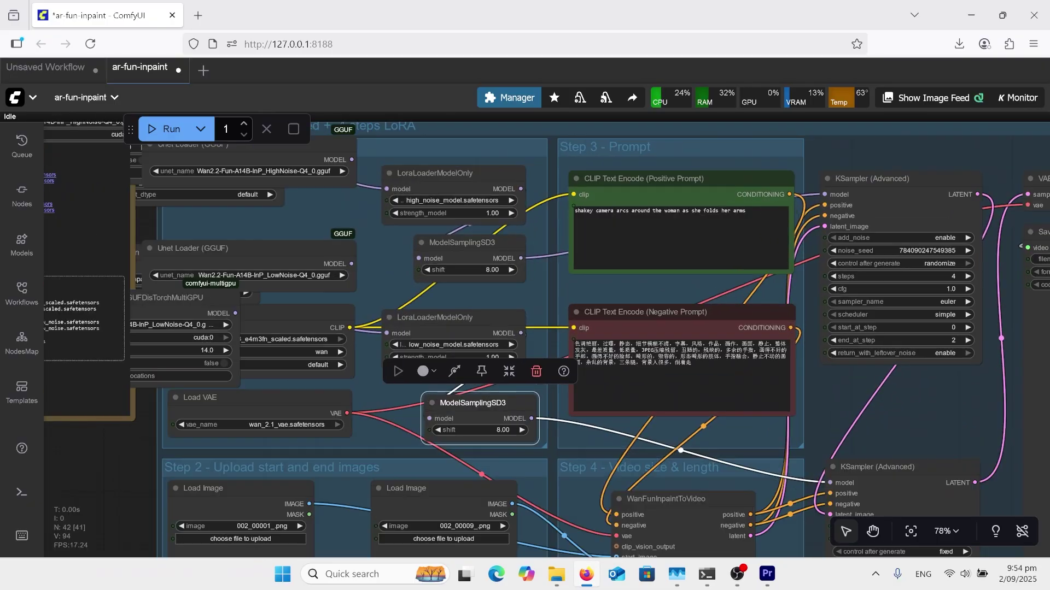
scroll(776, 230, up, 1)
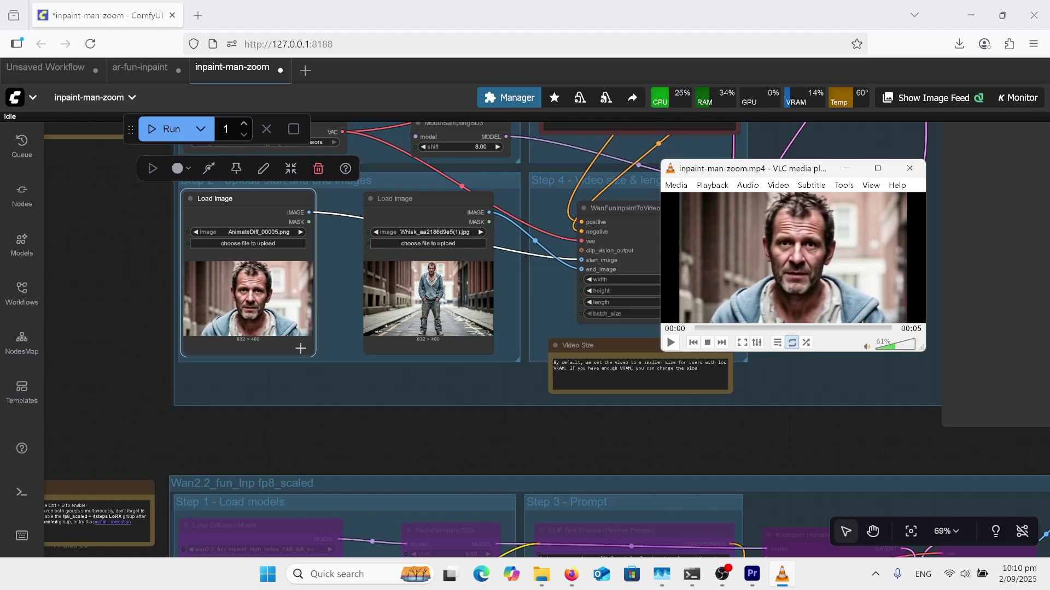
Minimize VLC, fit the whole workflow, and zoom in to the zoom-out prompt nodes
click(335, 326)
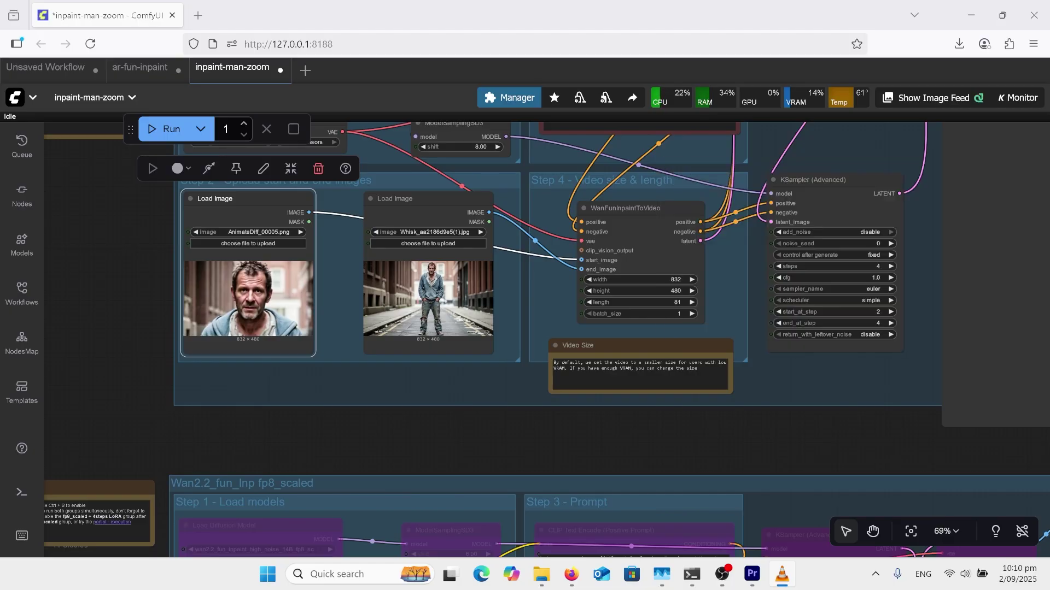
key(period)
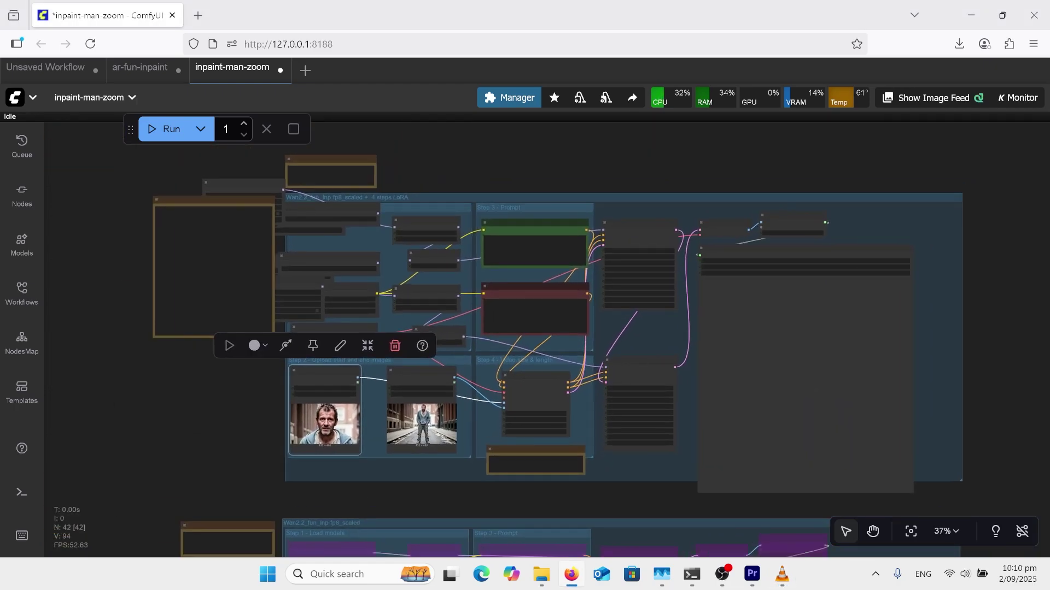
scroll(590, 247, up, 6)
scroll(560, 272, up, 4)
click(437, 315)
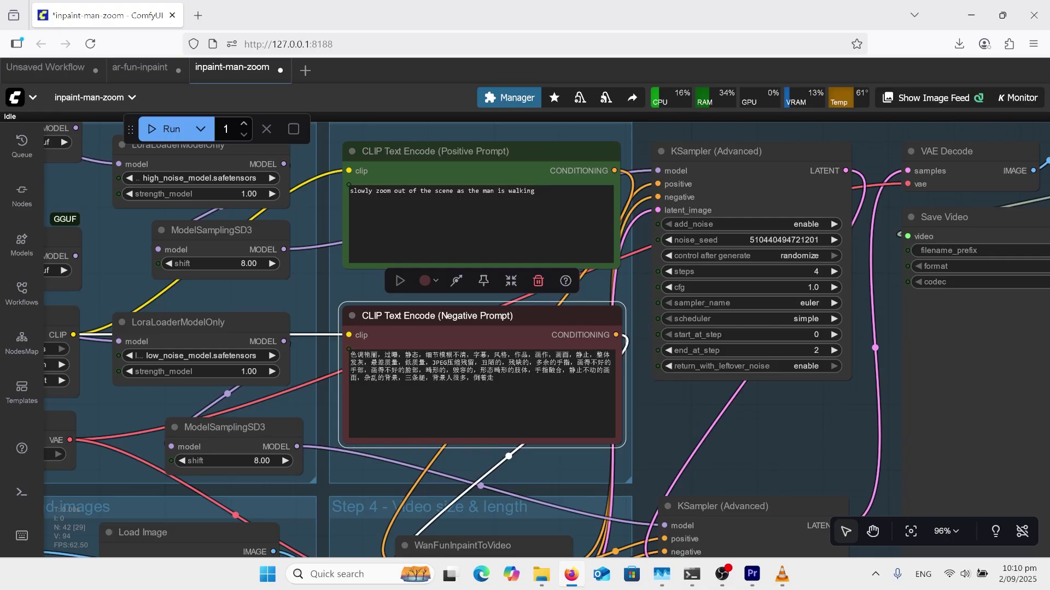
Replay the inpaint-man-zoom clip, pulling back from the man's face to his full figure
scroll(517, 239, down, 12)
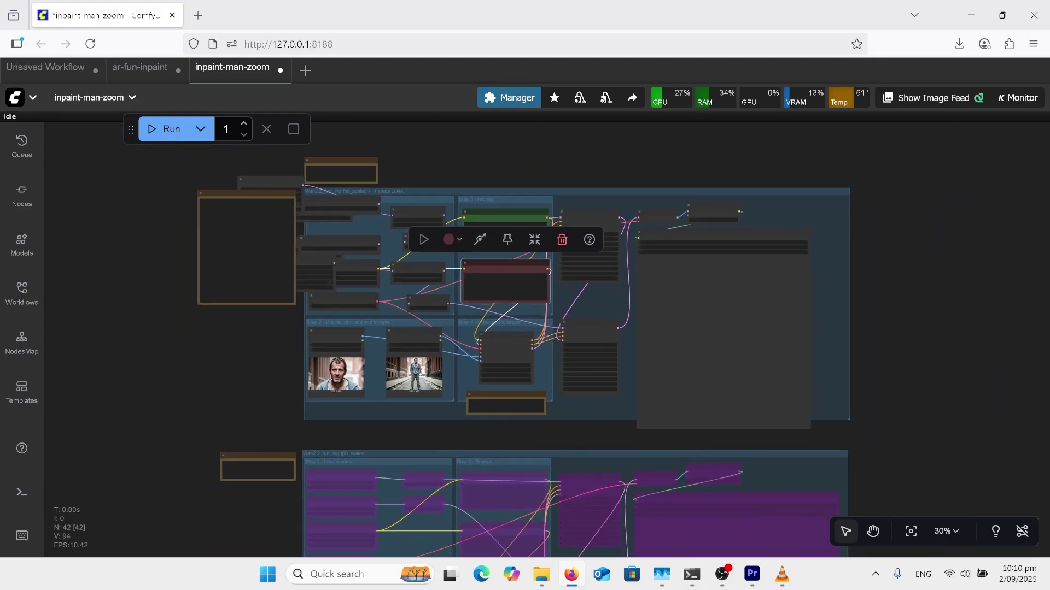
click(783, 576)
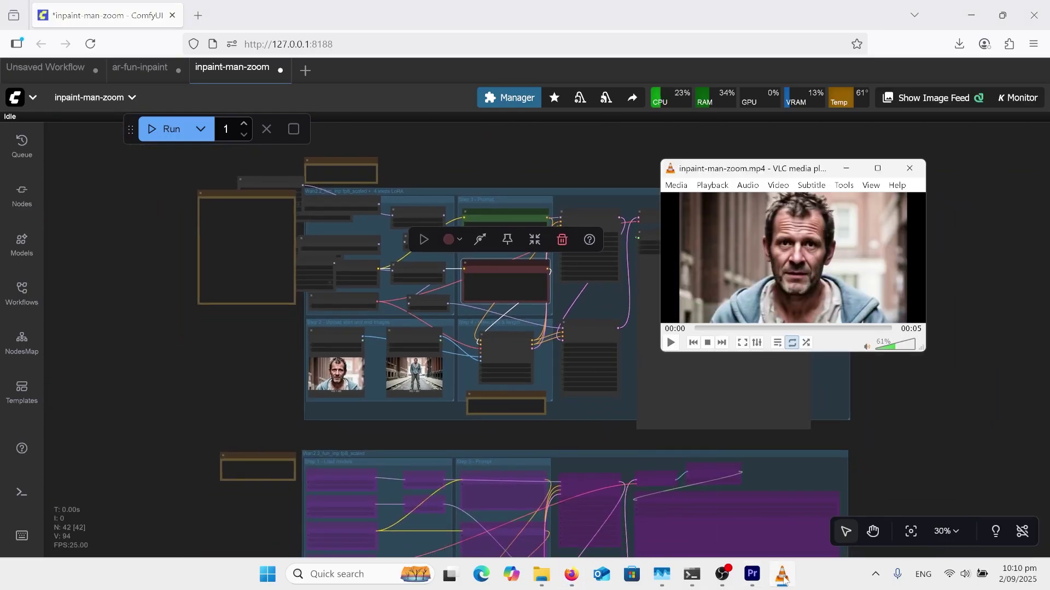
click(670, 346)
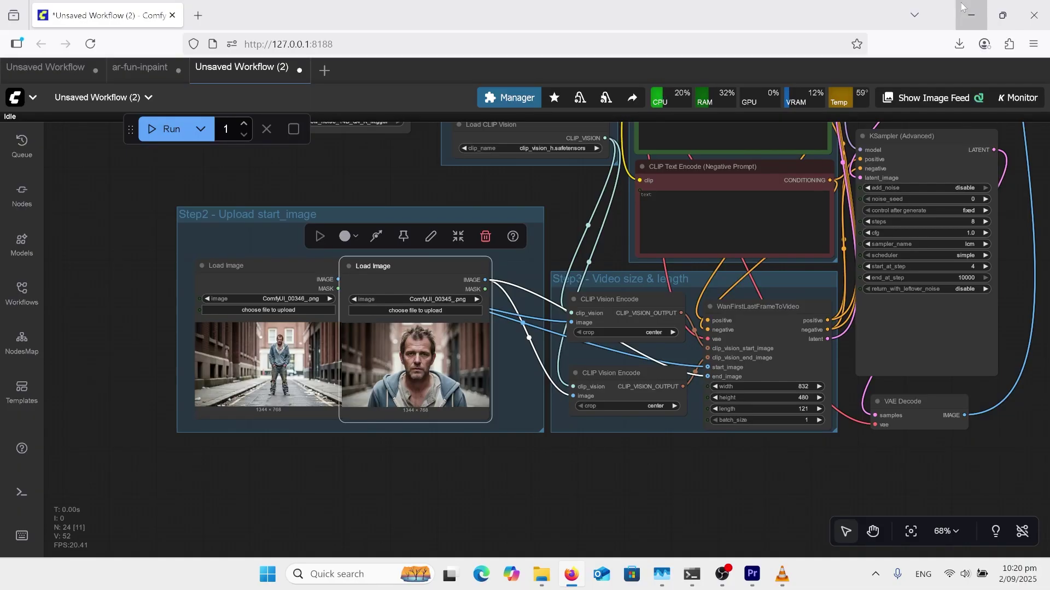
Inspect the WanFirstLastFrameToVideo graph and its zoom-in prompt, then bring up fflm.mp4 in VLC
scroll(662, 410, up, 5)
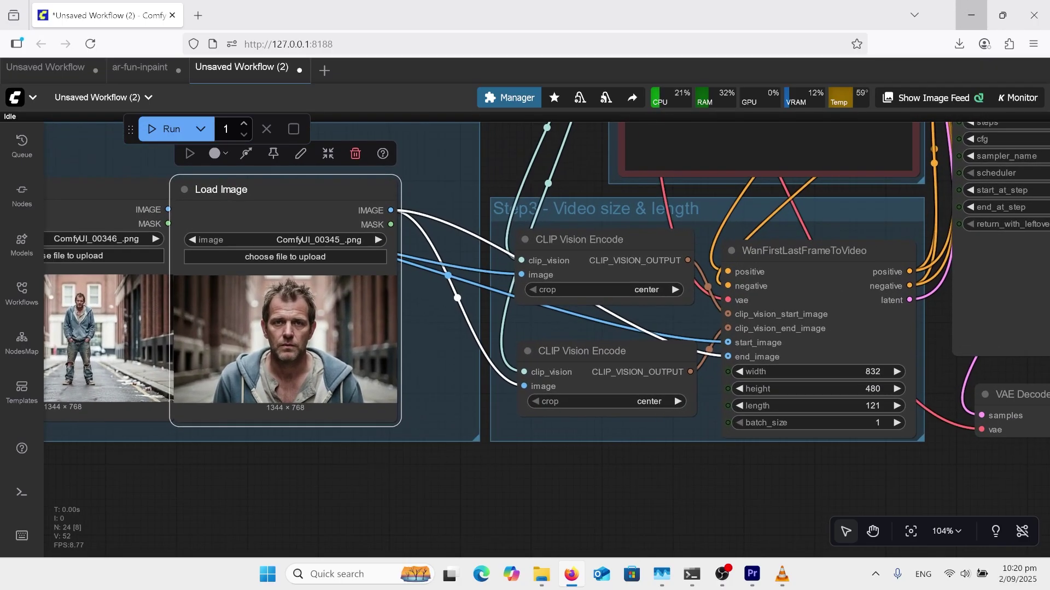
scroll(547, 285, up, 2)
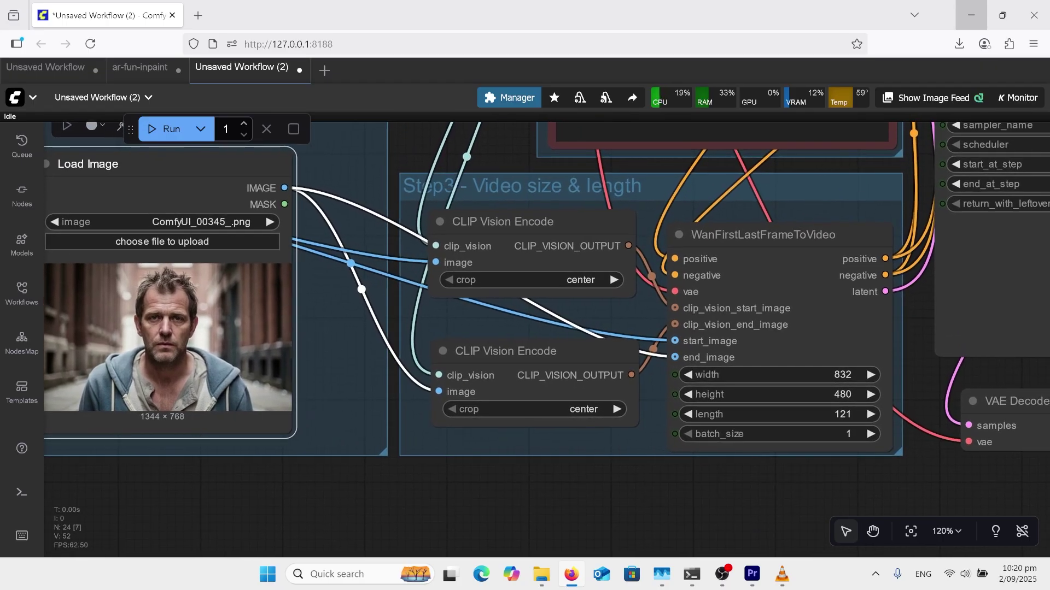
scroll(1039, 361, down, 5)
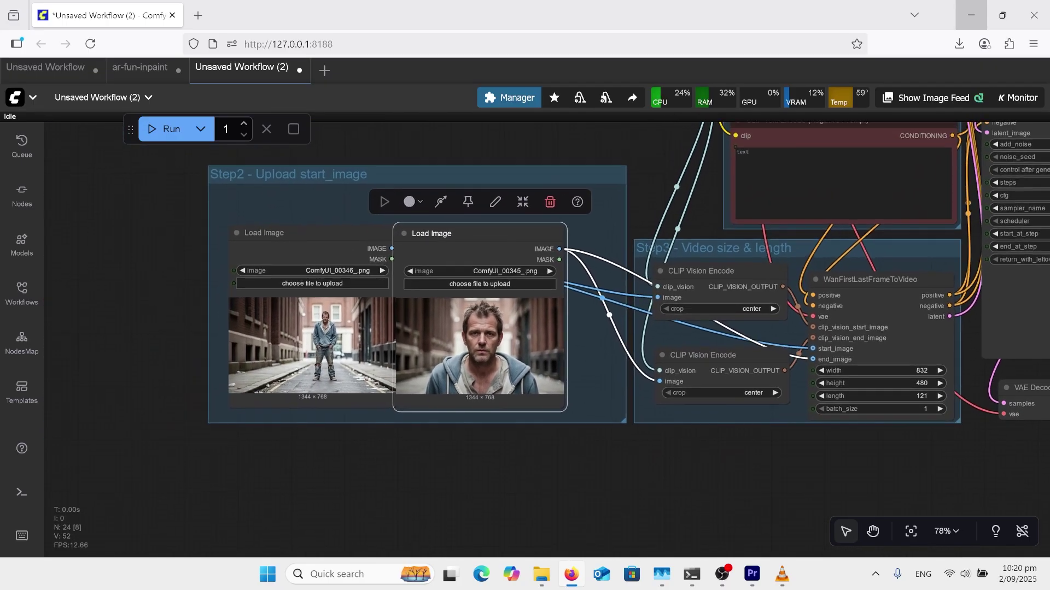
scroll(547, 334, down, 3)
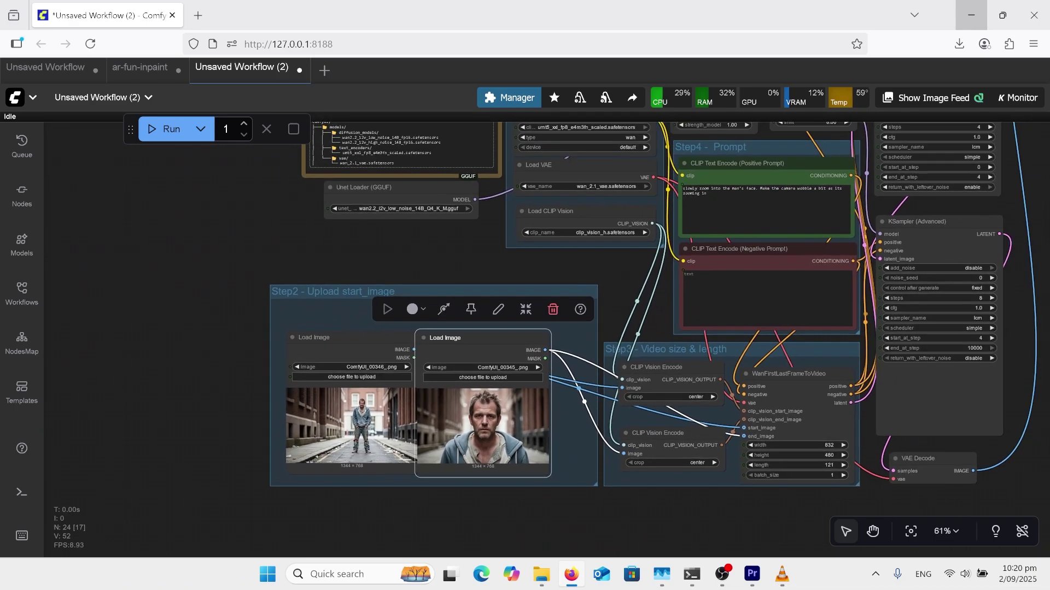
scroll(850, 201, up, 10)
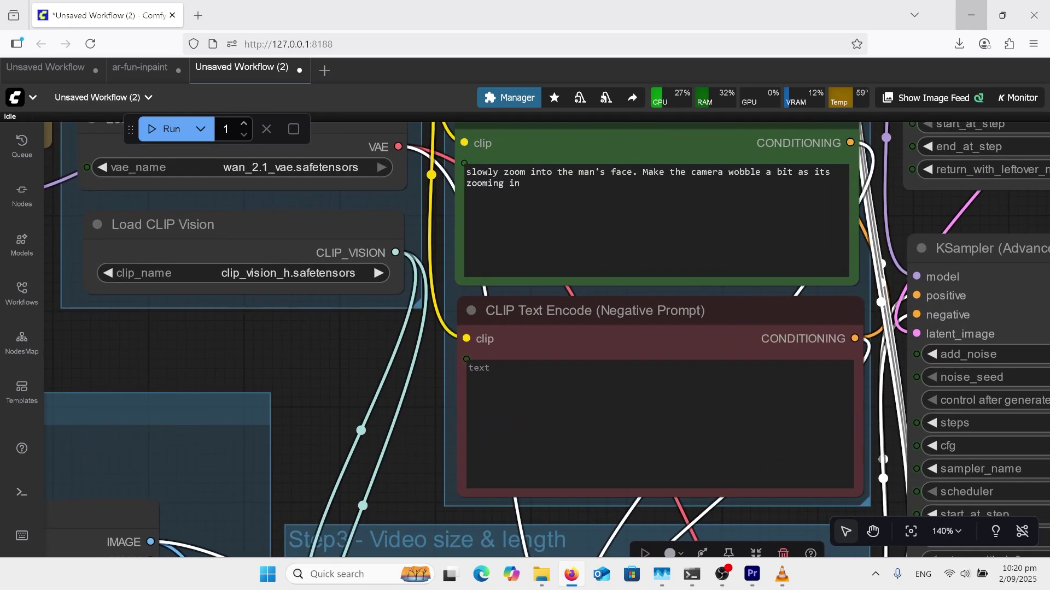
scroll(547, 328, down, 2)
click(546, 310)
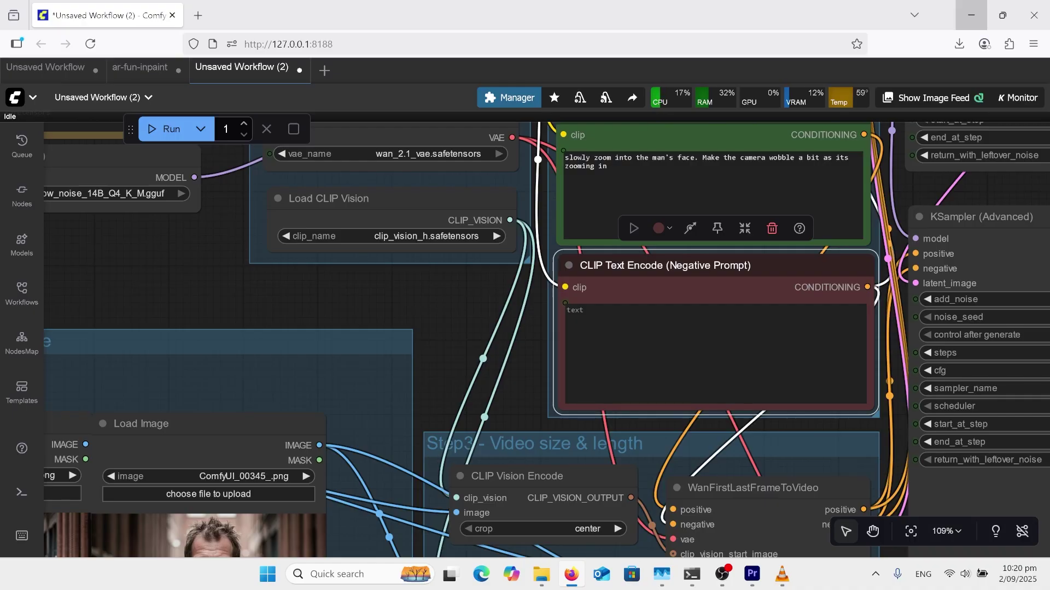
click(782, 574)
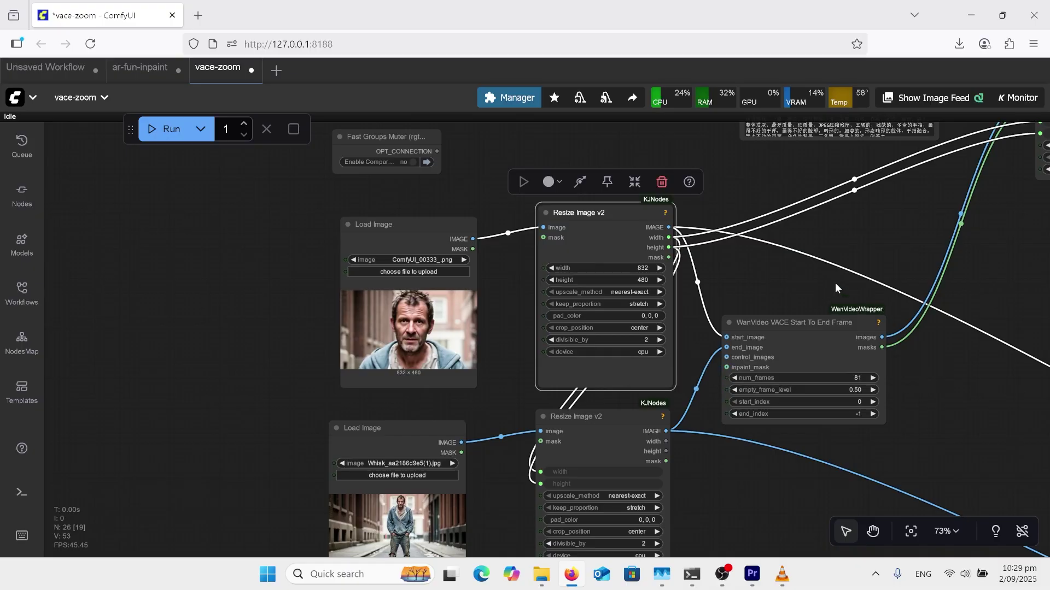
Read the vace-zoom prompt, then enlarge VLC and play vace-zoom.mp4 of the man in the street
scroll(546, 339, down, 3)
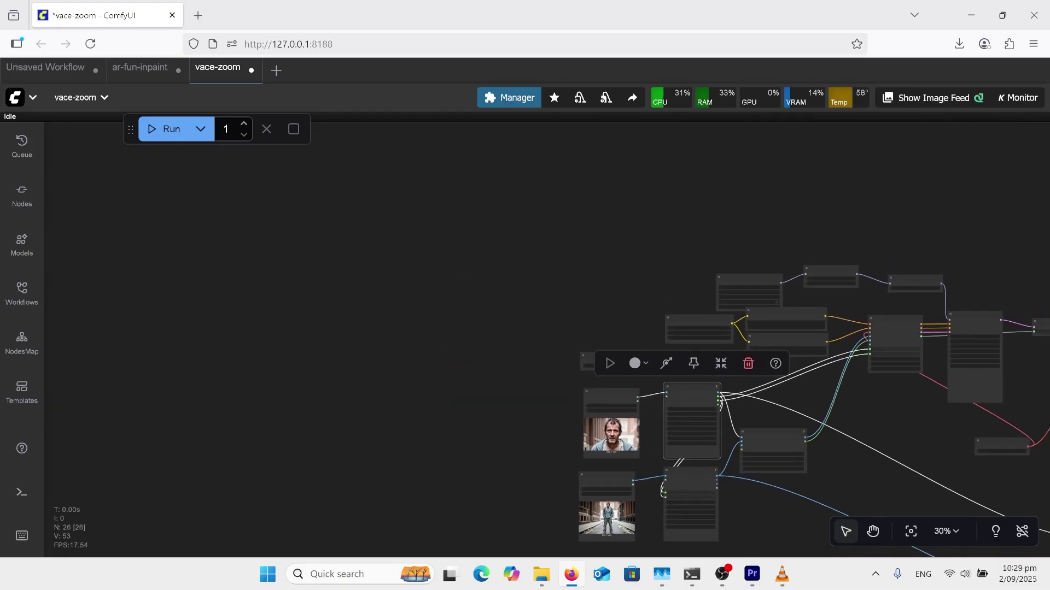
scroll(815, 219, up, 7)
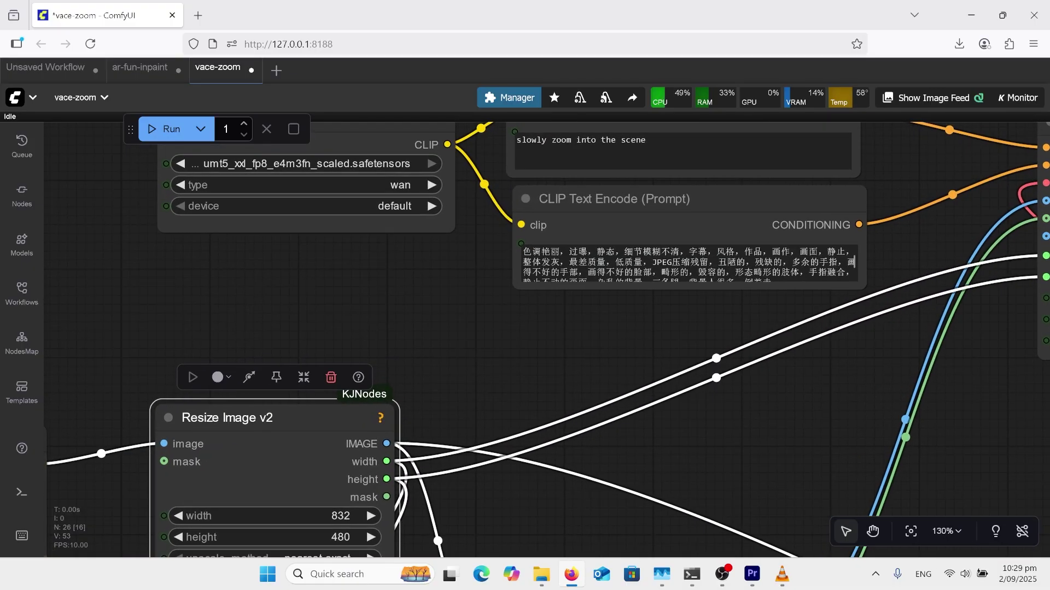
scroll(805, 292, down, 8)
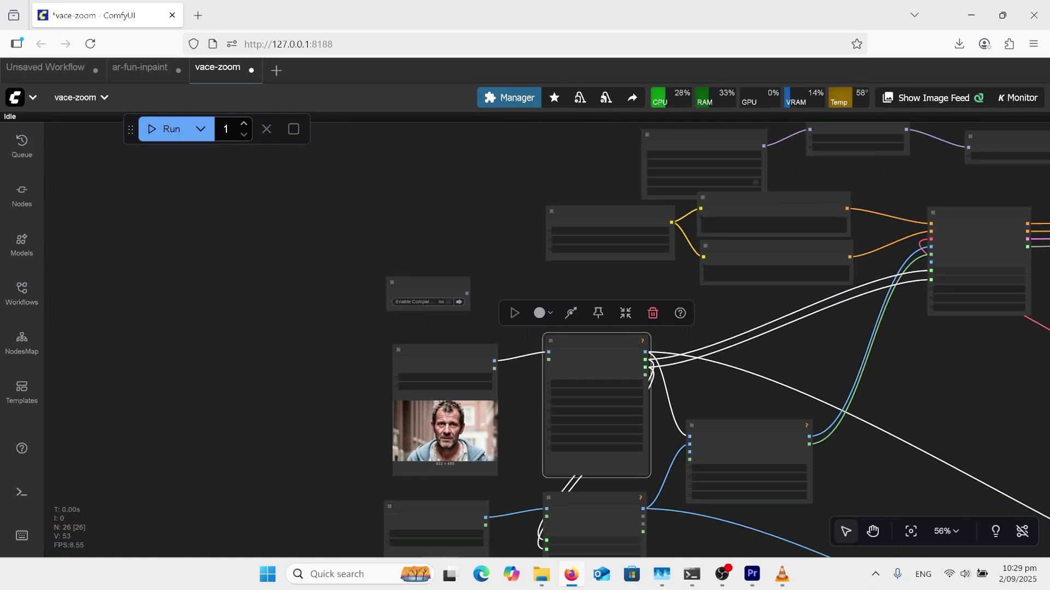
click(787, 575)
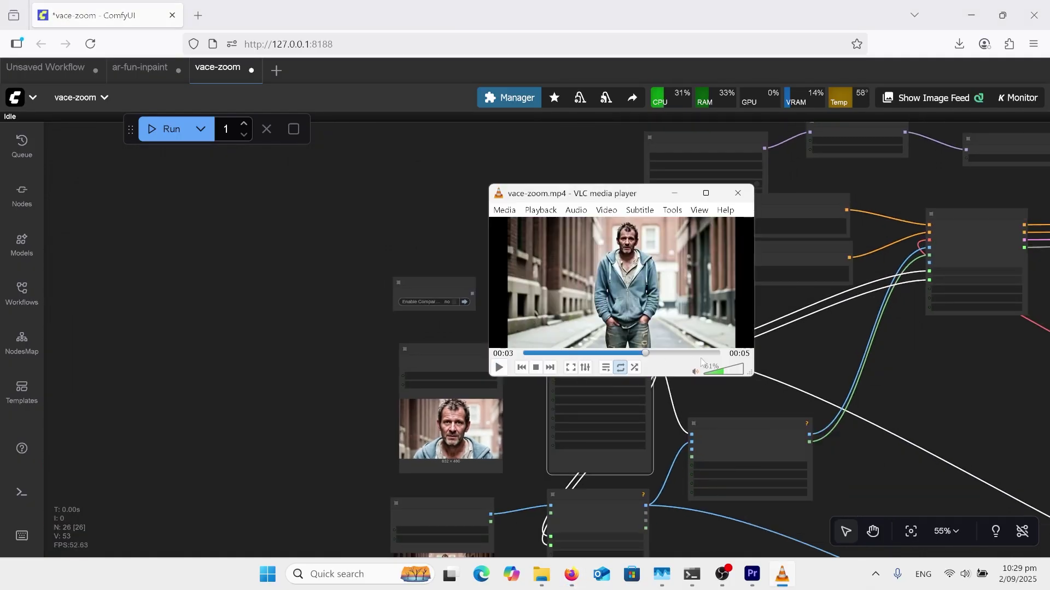
drag(746, 379, 793, 414)
click(499, 403)
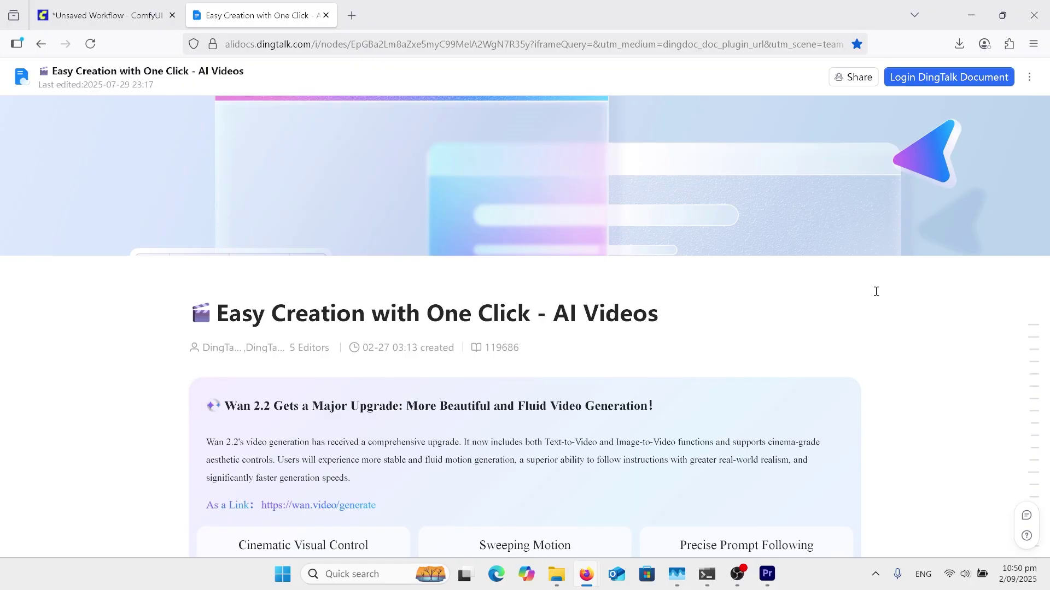
Scroll the guide to the basic camera movements and play the detective push-in example
scroll(834, 313, down, 3)
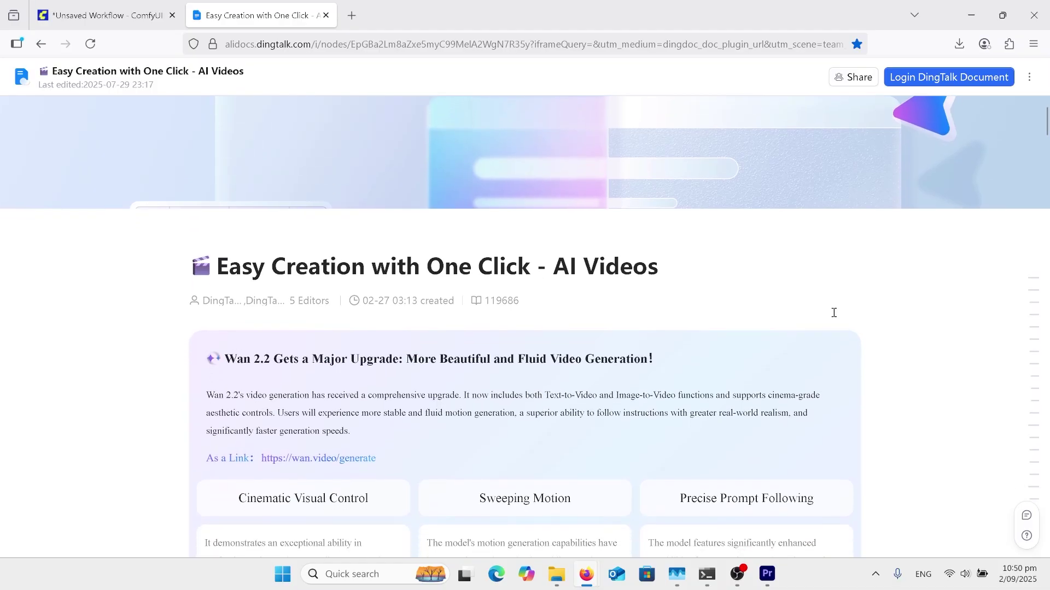
scroll(834, 312, down, 5)
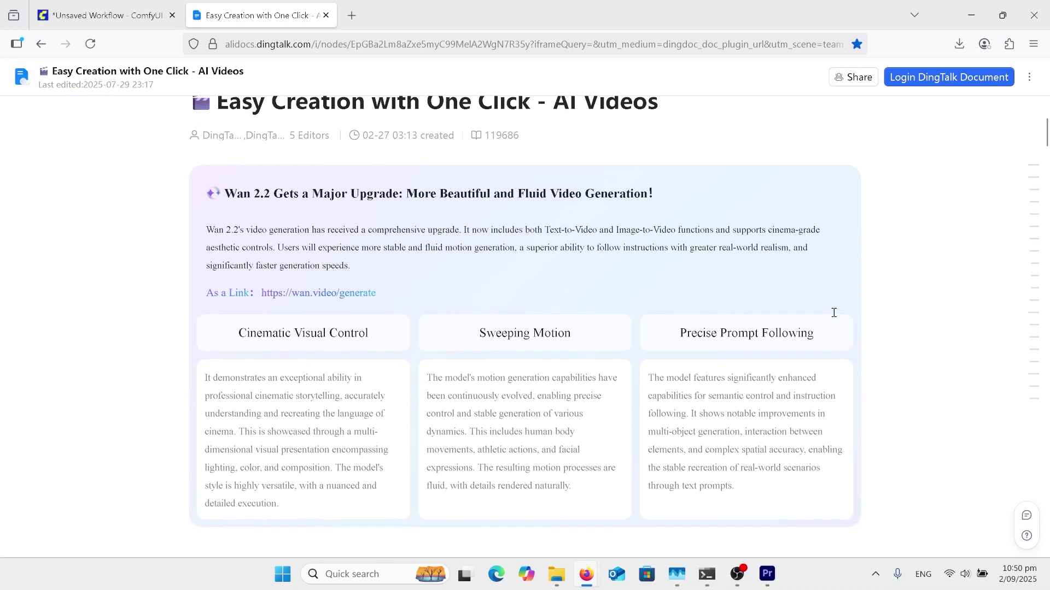
scroll(834, 313, down, 7)
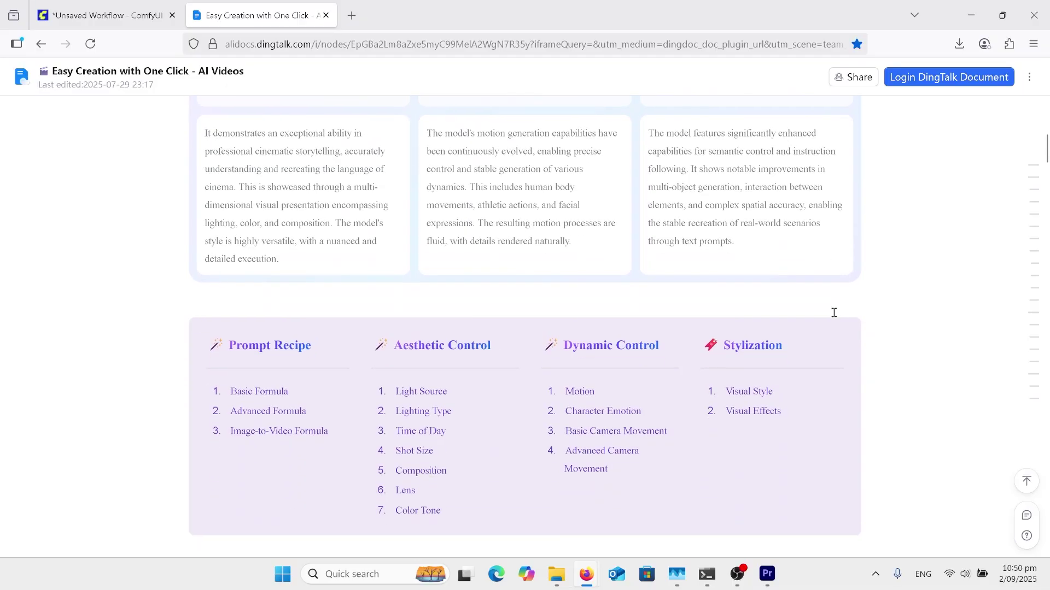
scroll(835, 313, down, 14)
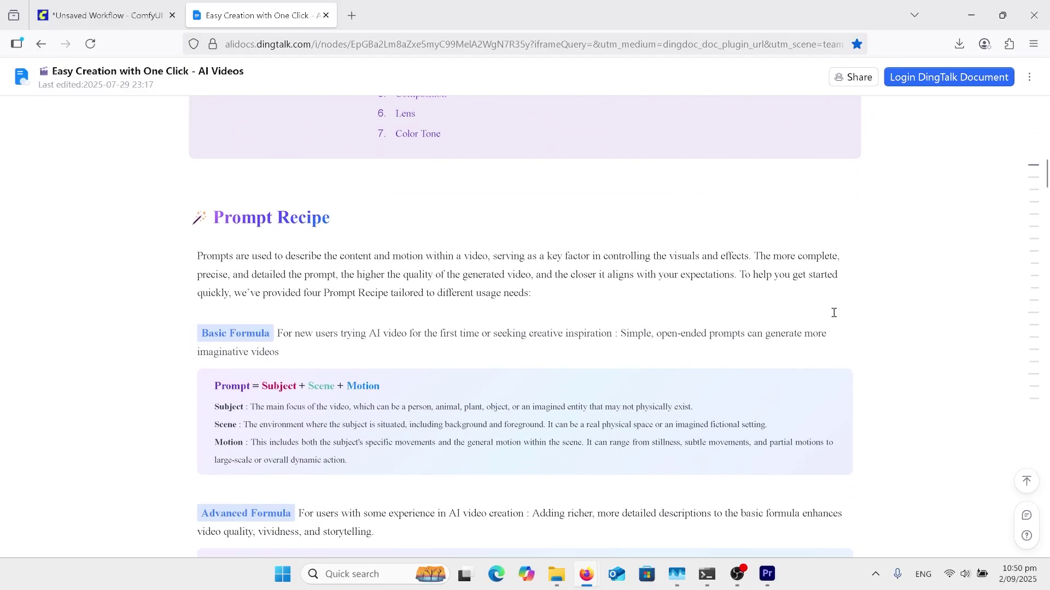
scroll(834, 312, down, 18)
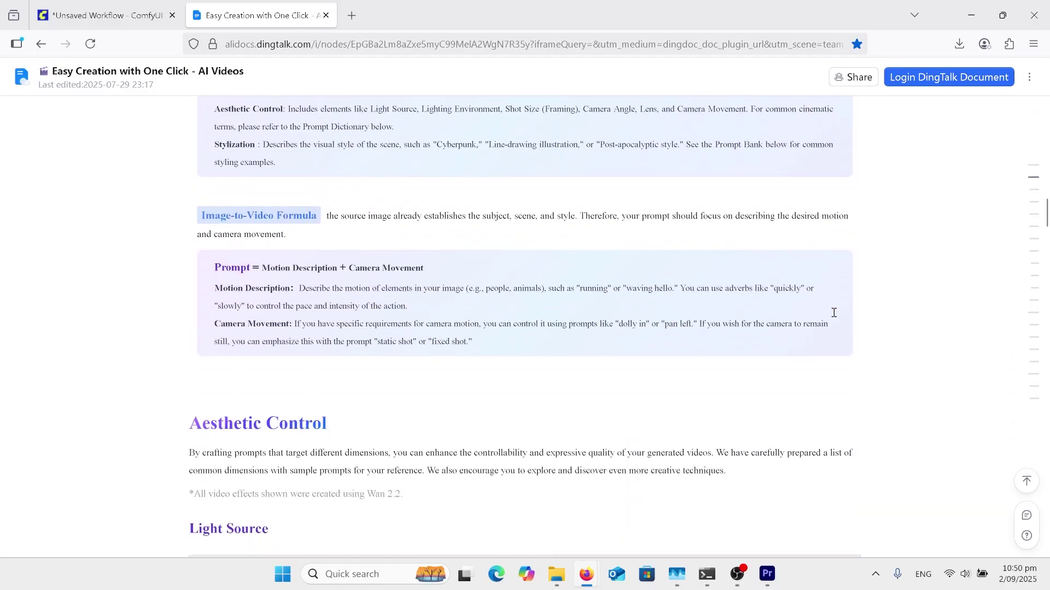
scroll(835, 312, down, 1)
scroll(834, 313, up, 4)
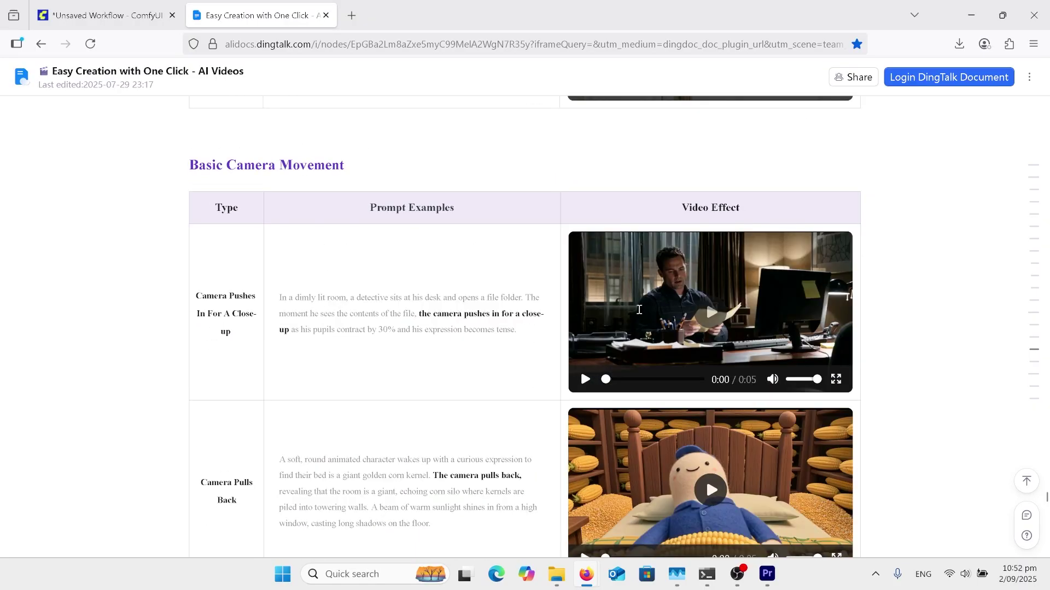
click(585, 380)
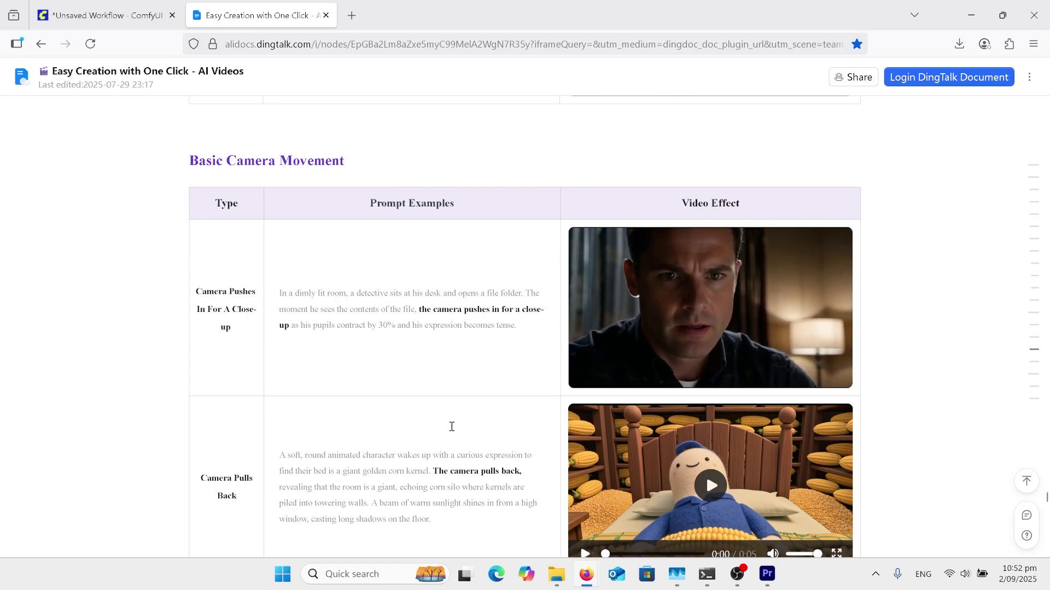
Play the Camera Pans To The Right example video
scroll(452, 427, down, 2)
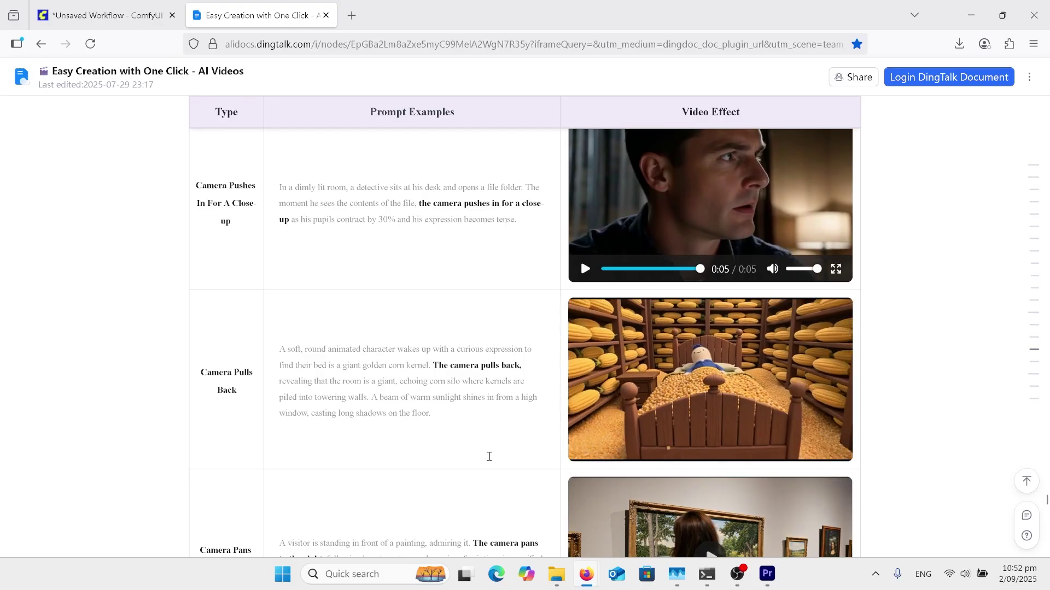
scroll(492, 457, down, 2)
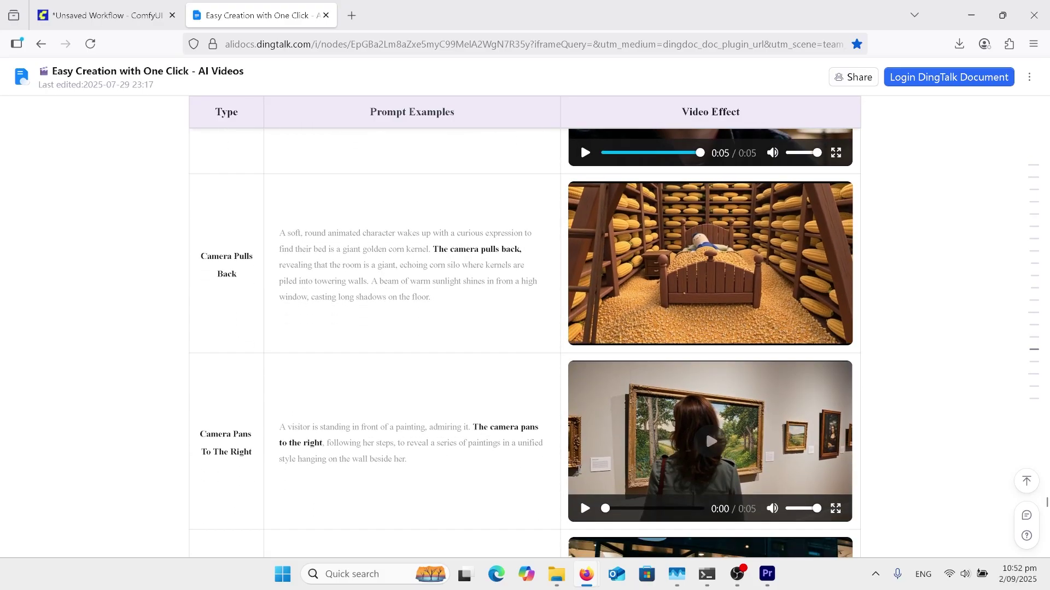
click(585, 508)
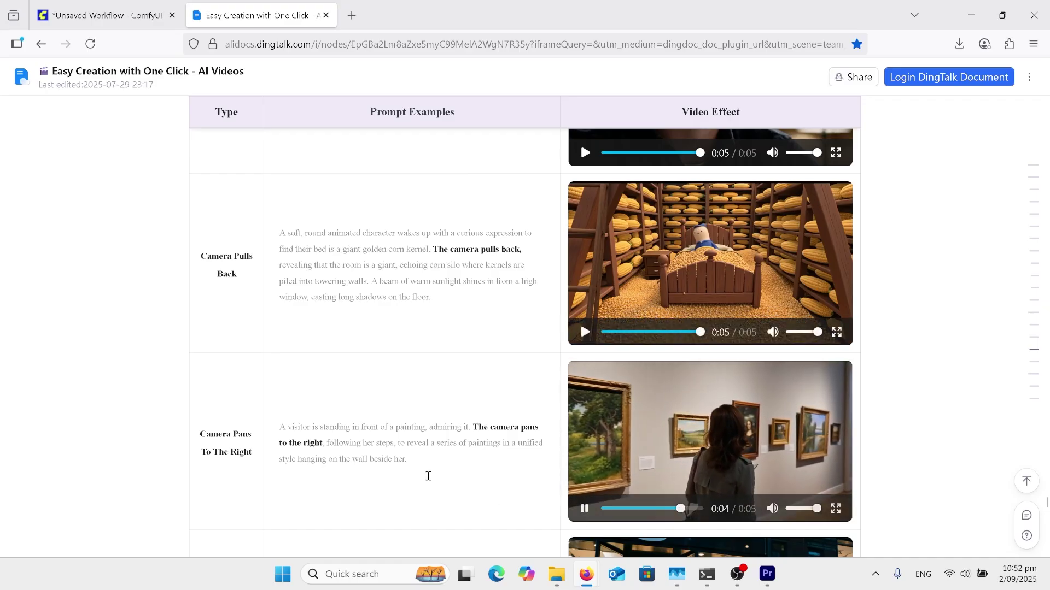
Play the Camera Tilts Up example, then scroll on to the Advanced Camera Movement table
scroll(586, 519, down, 4)
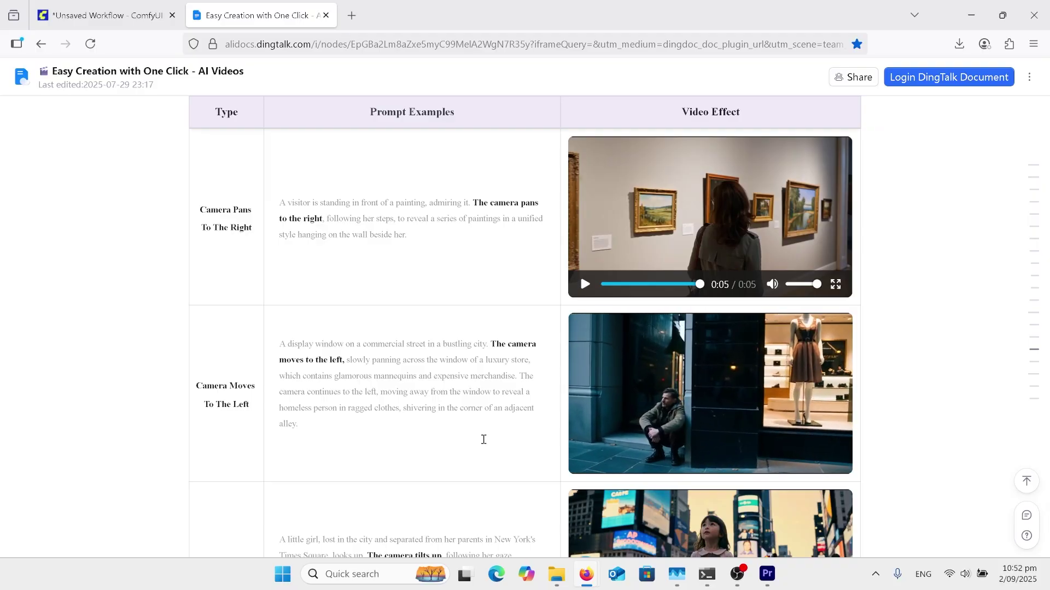
scroll(483, 440, down, 1)
scroll(484, 439, down, 3)
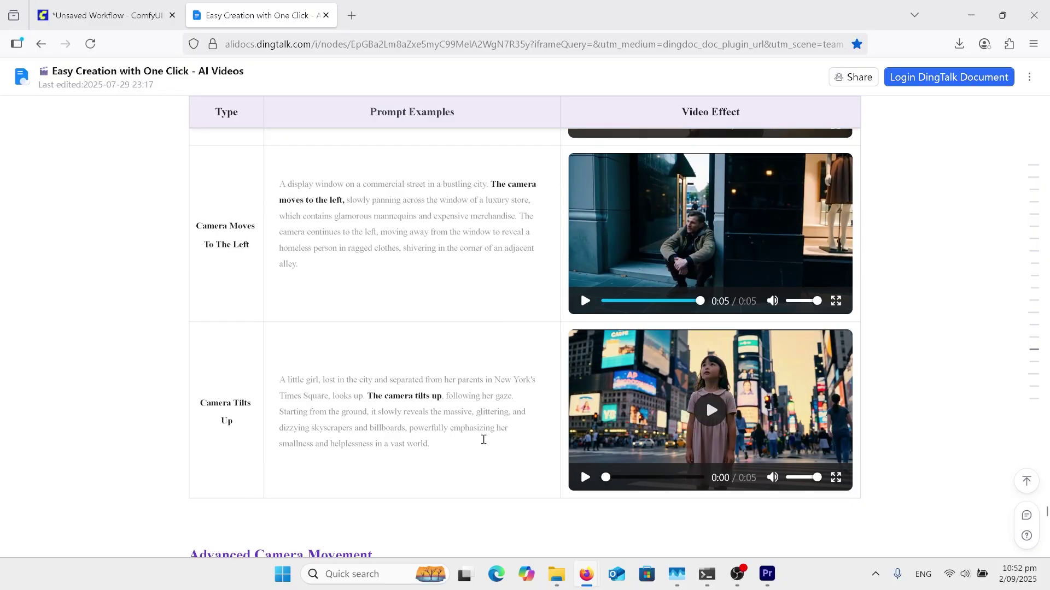
click(583, 478)
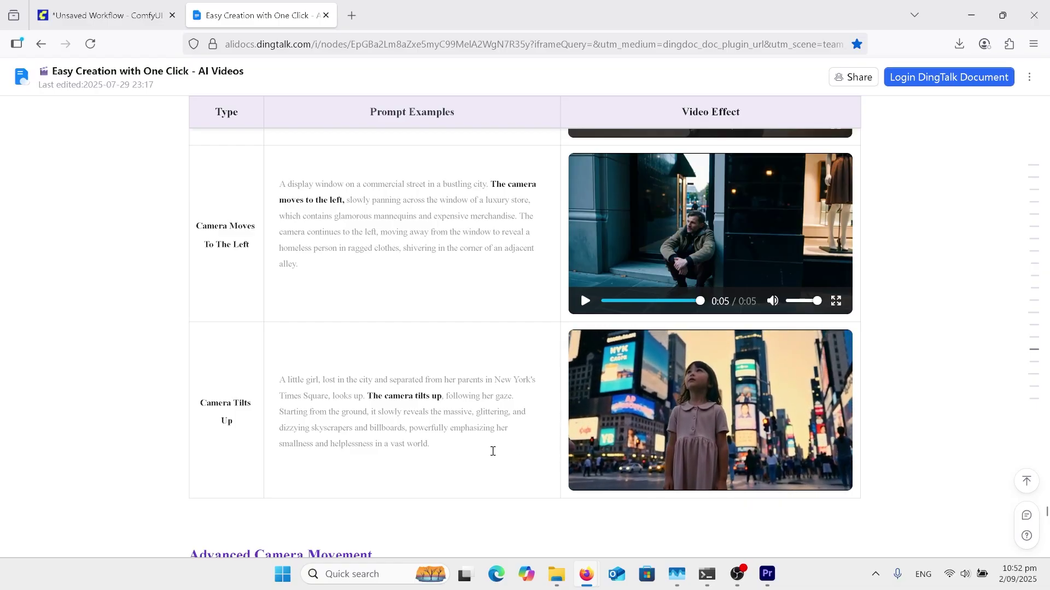
scroll(452, 451, down, 1)
scroll(451, 450, down, 5)
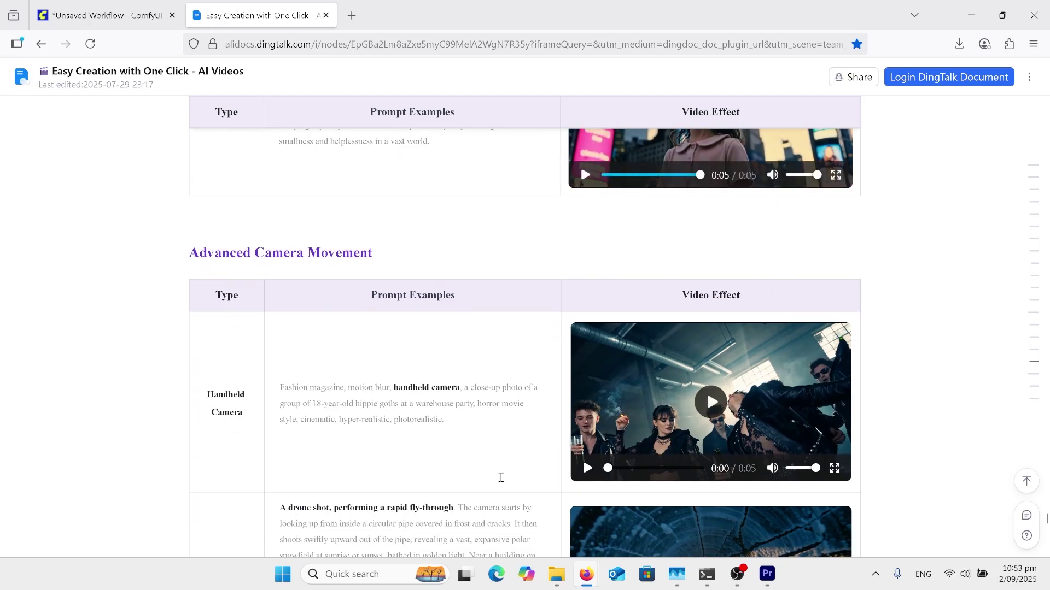
Play the Tracking Shot example clip from the Advanced Camera Movement table
scroll(488, 475, down, 3)
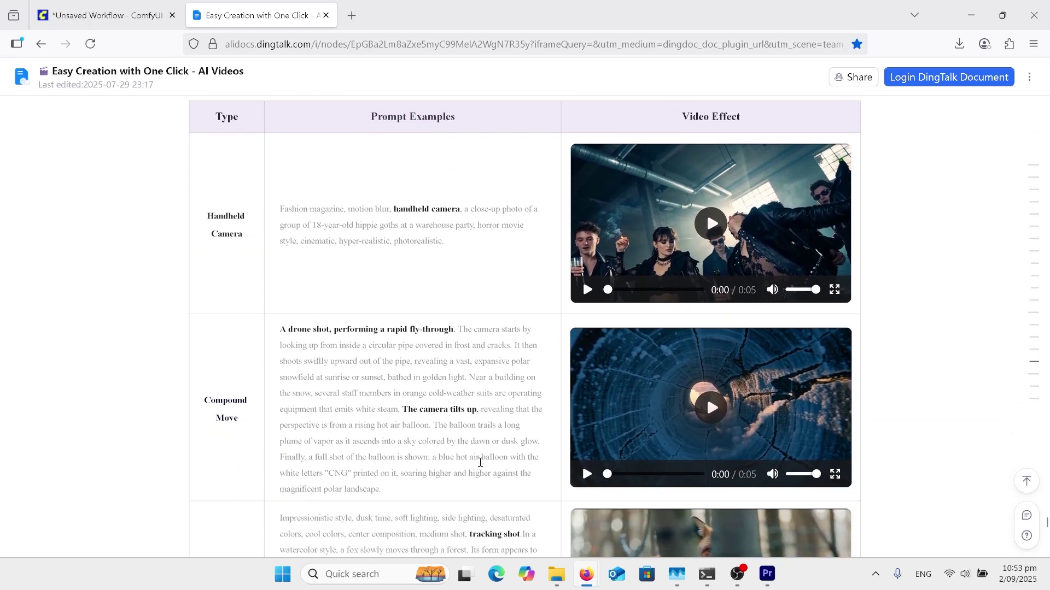
scroll(480, 462, down, 2)
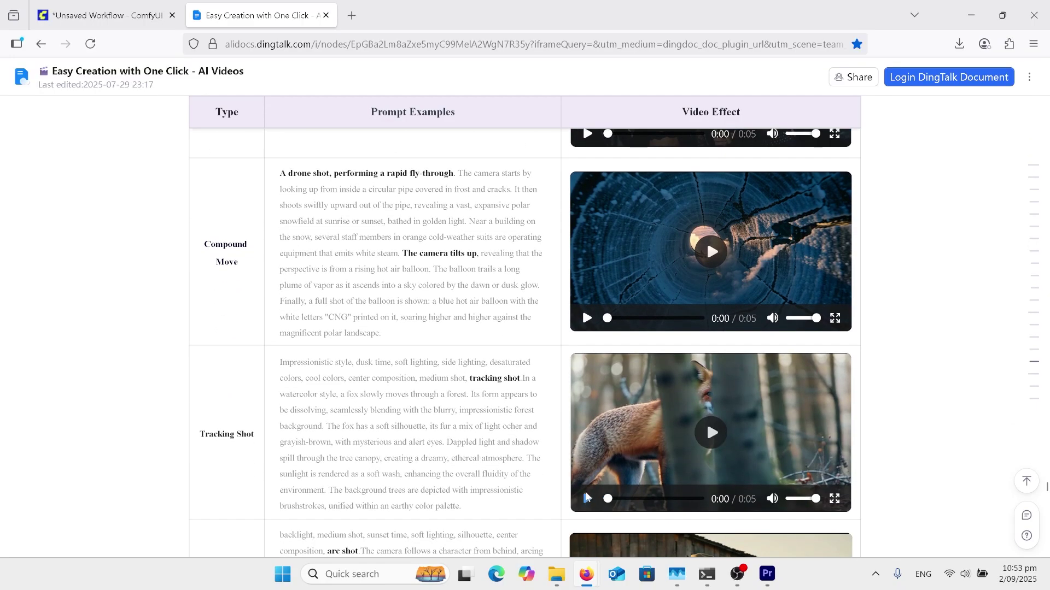
click(587, 498)
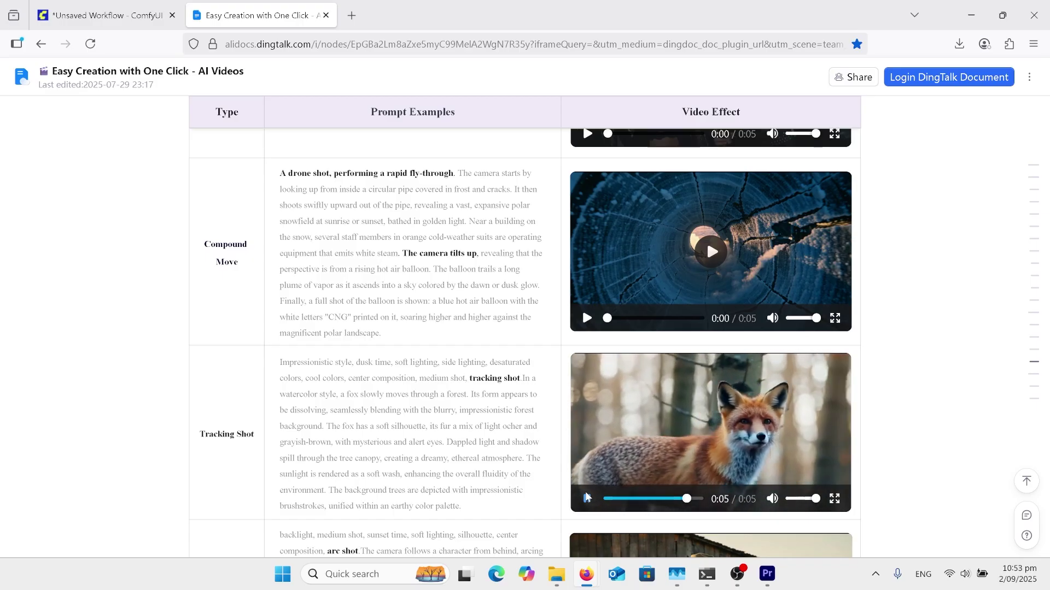
scroll(439, 450, down, 2)
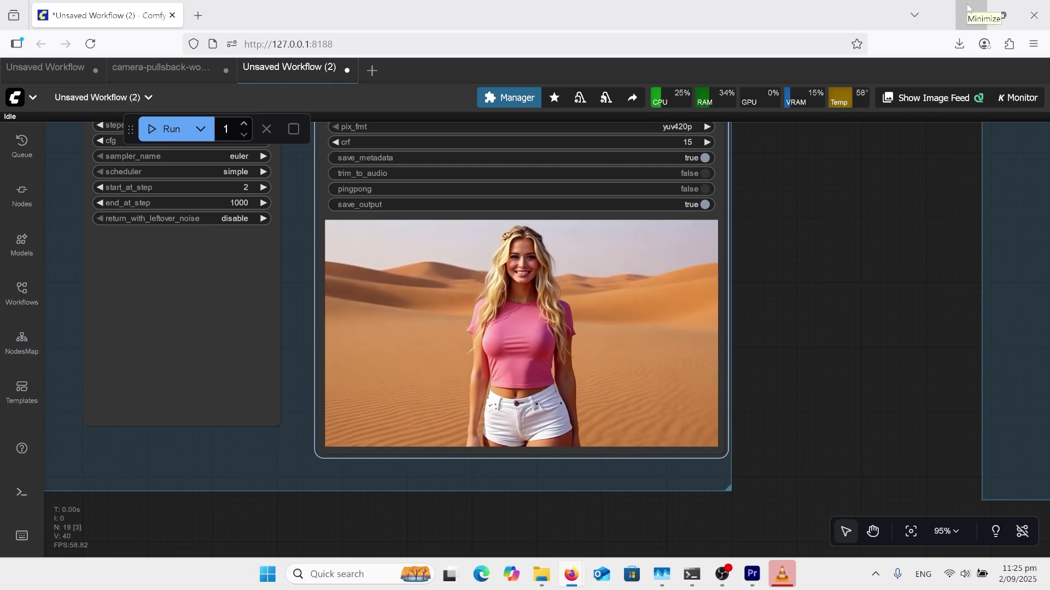
Fit the zoom-to-face workflow in view and zoom around its nodes
key(.)
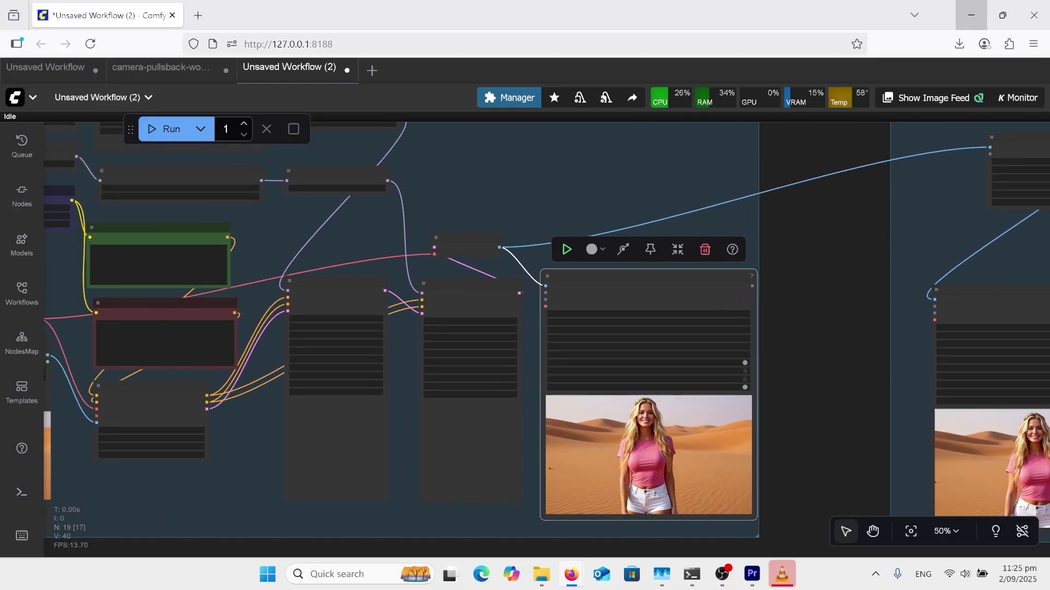
scroll(49, 255, up, 7)
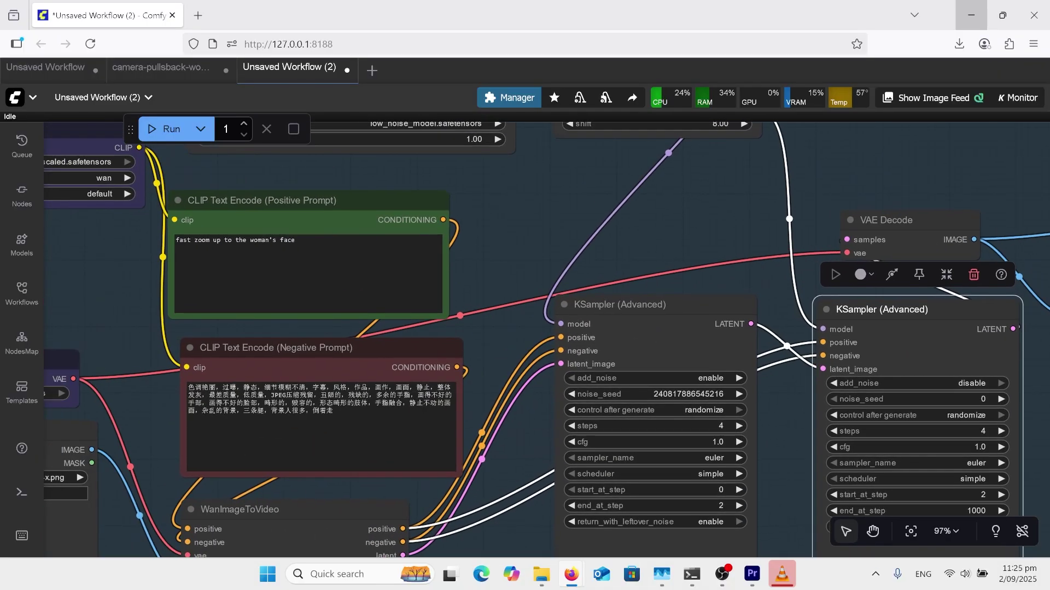
scroll(191, 197, down, 3)
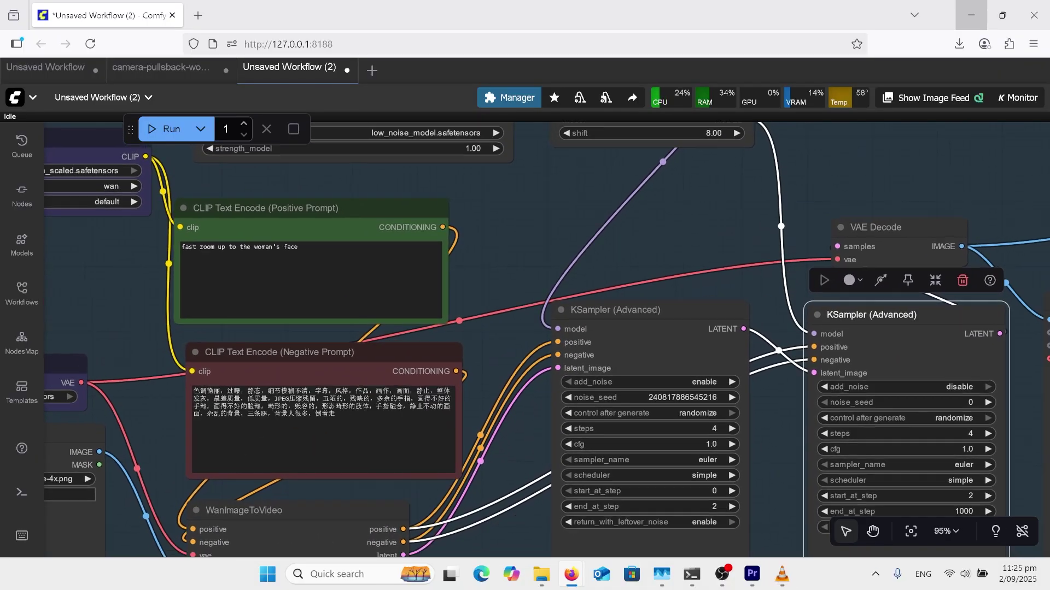
scroll(847, 158, down, 3)
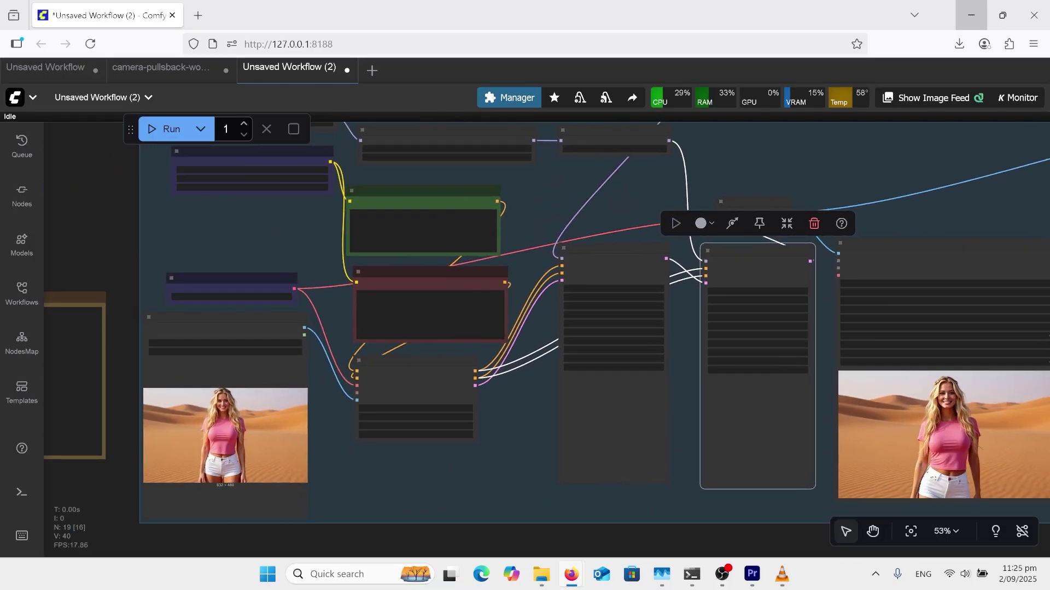
Watch zoomtoface.mp4 in an enlarged VLC window, then play the eyes-zoom.mp4 crash-zoom clip
mouse_move(782, 574)
click(746, 539)
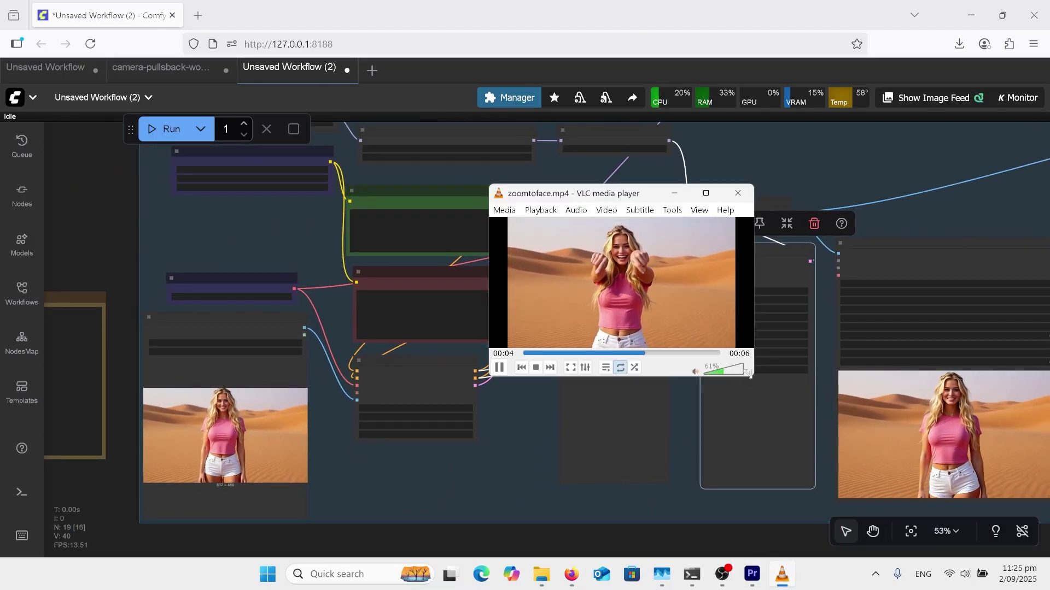
drag(750, 375, 820, 451)
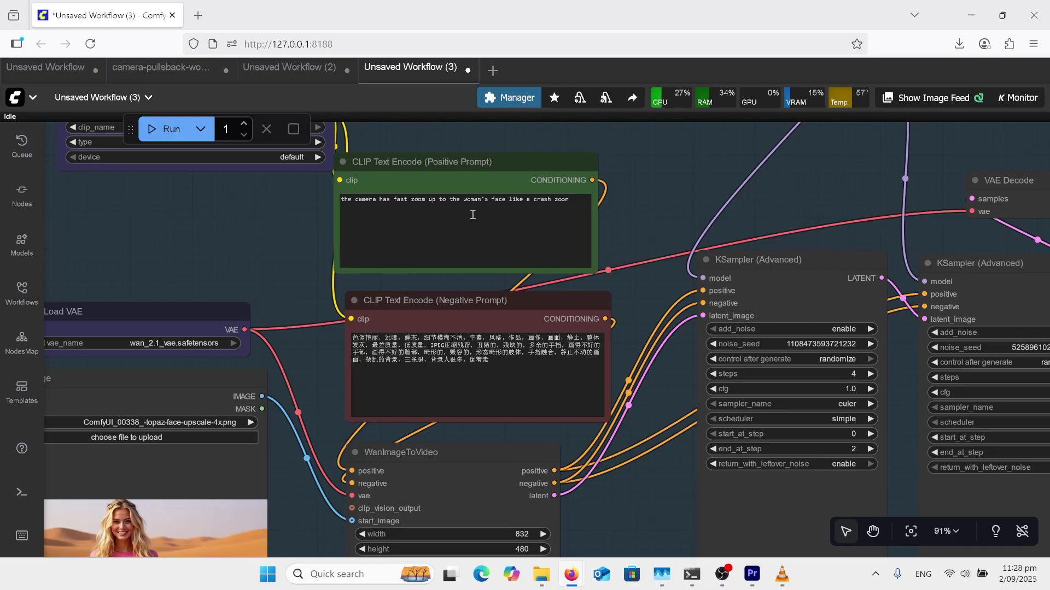
click(785, 575)
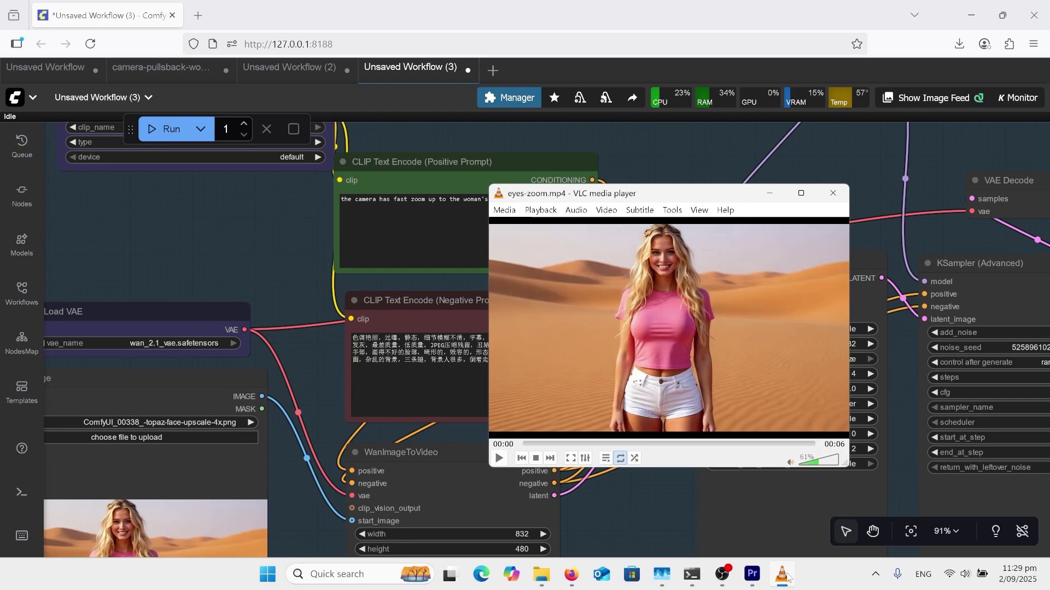
click(499, 458)
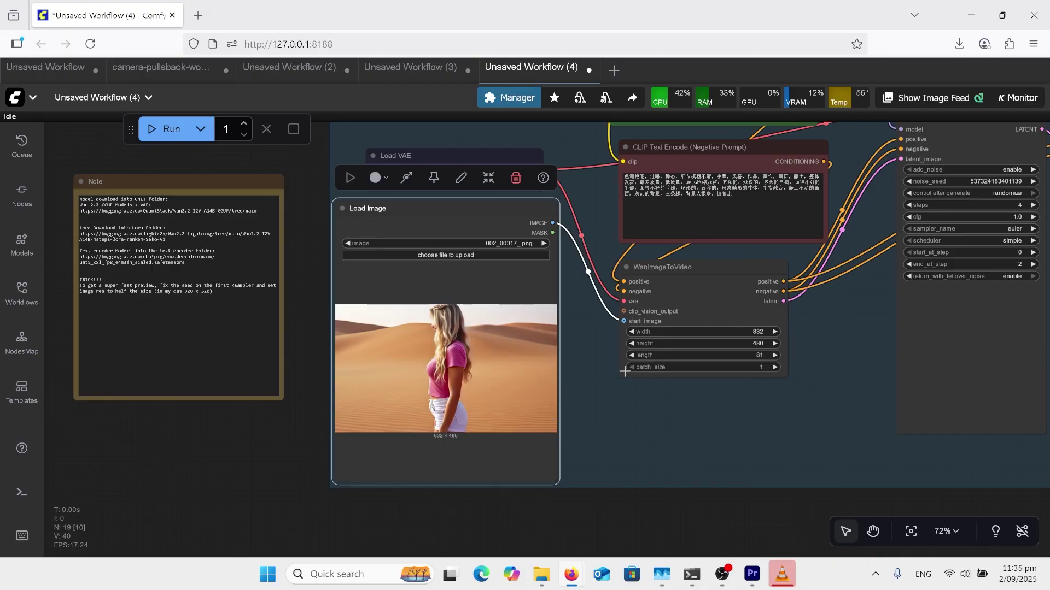
Read the tracking-shot prompt nodes and watch the walk.mp4 clip
scroll(733, 547, down, 3)
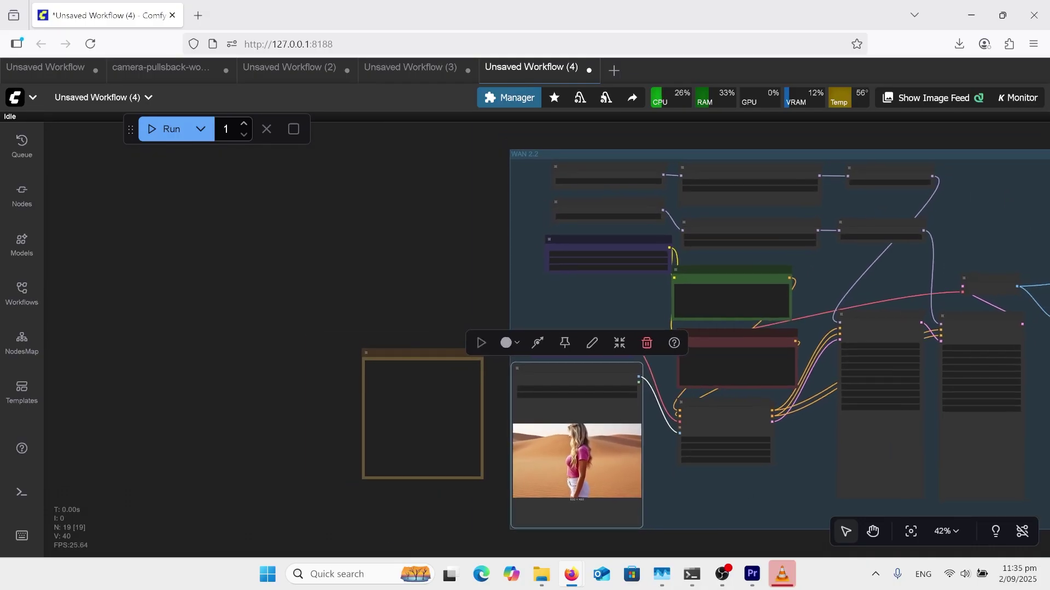
scroll(749, 541, up, 4)
click(645, 293)
scroll(762, 287, up, 3)
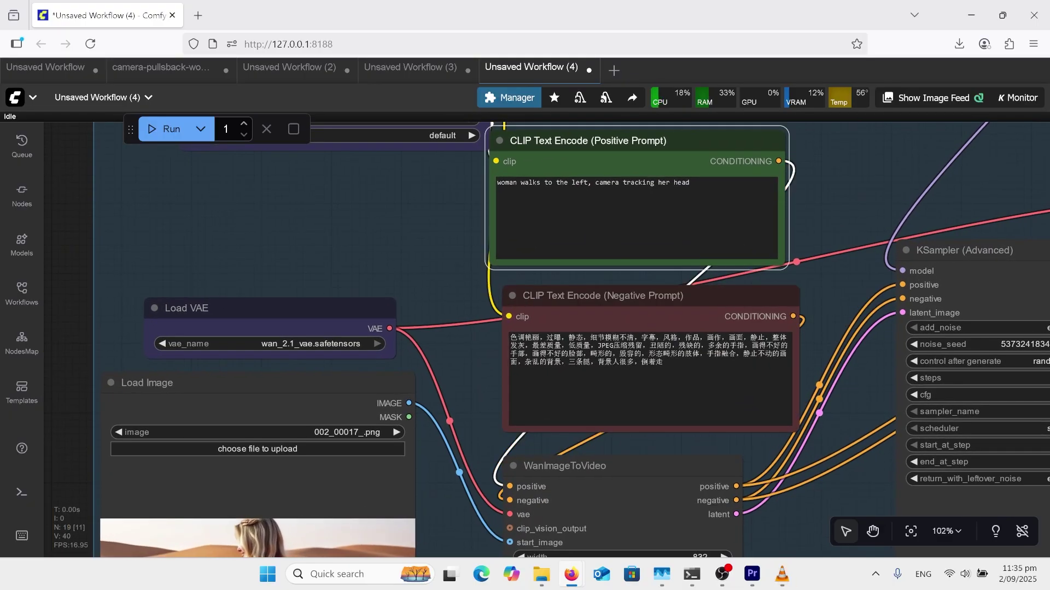
click(781, 574)
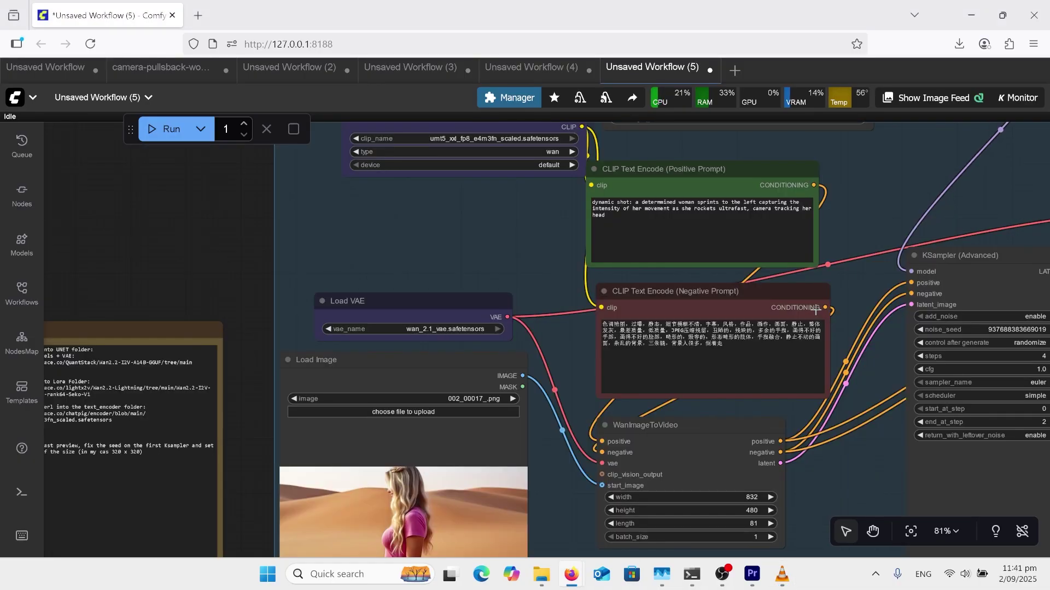
scroll(747, 211, up, 6)
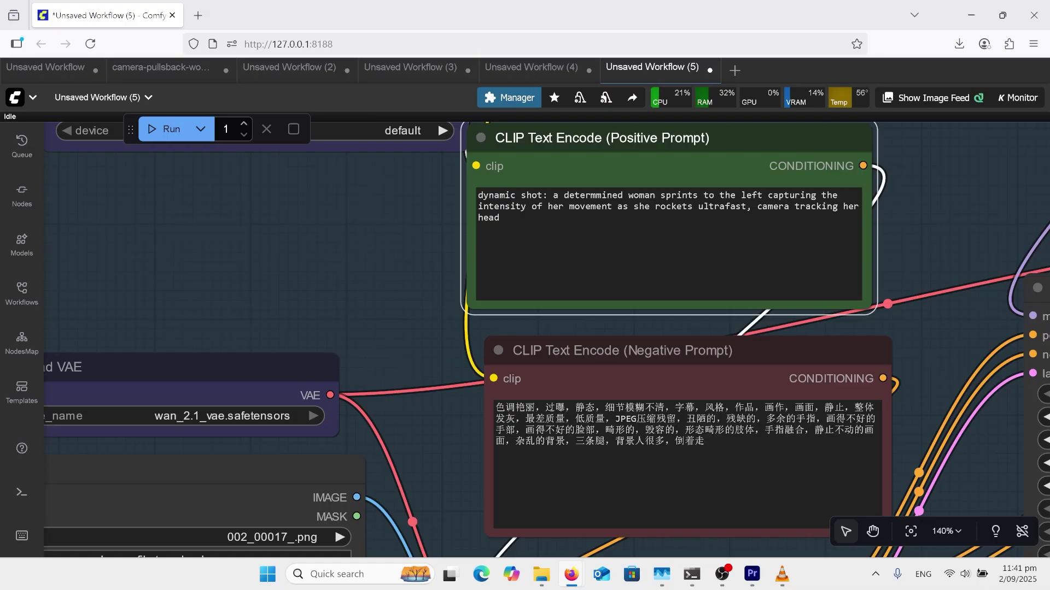
scroll(760, 203, down, 10)
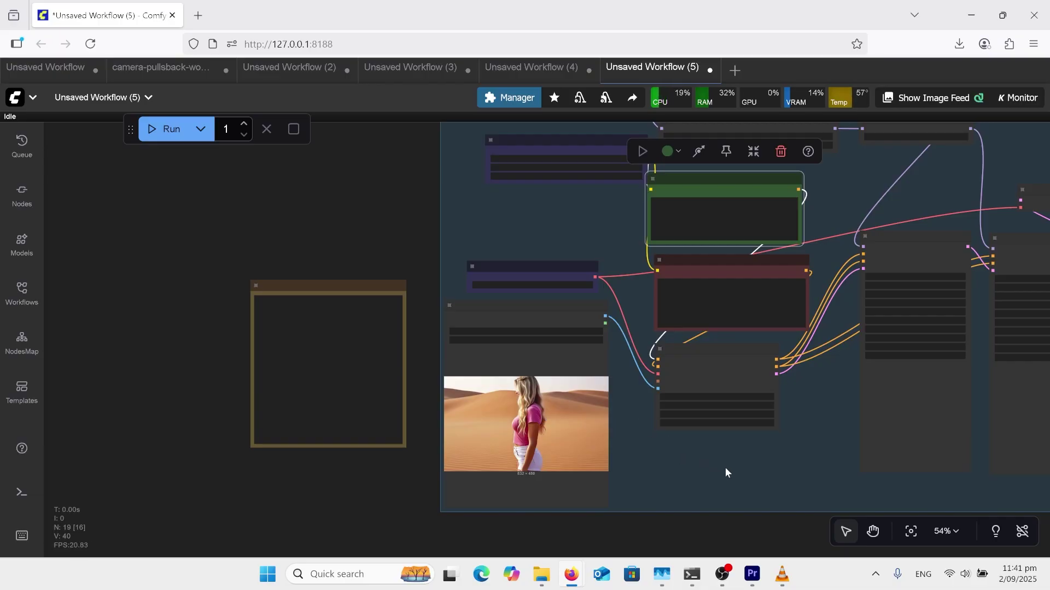
Enlarge VLC and play the spint.mp4 sprint tracking clip
click(783, 578)
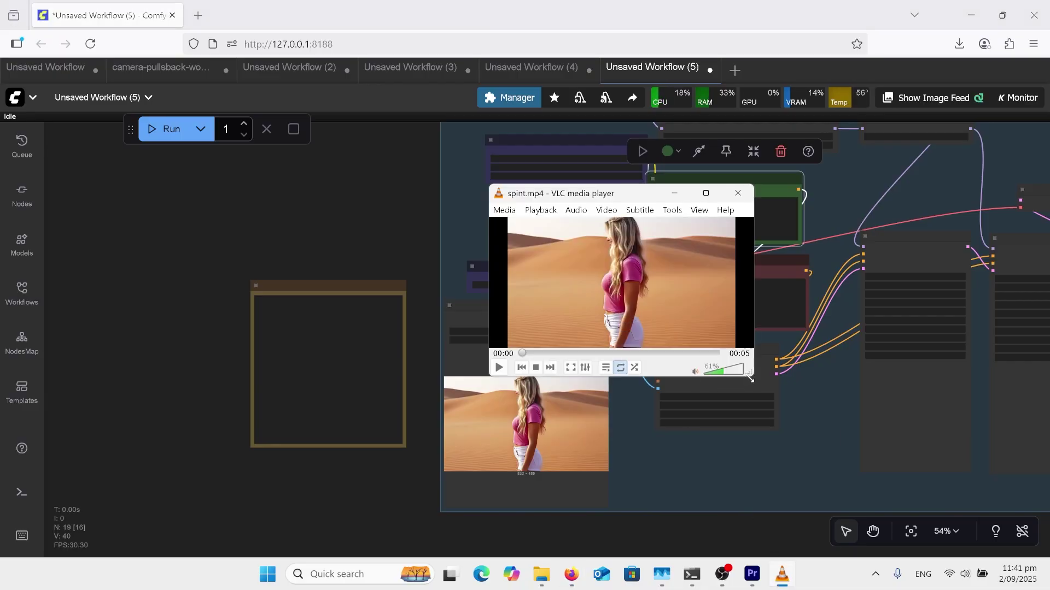
drag(750, 377, 858, 480)
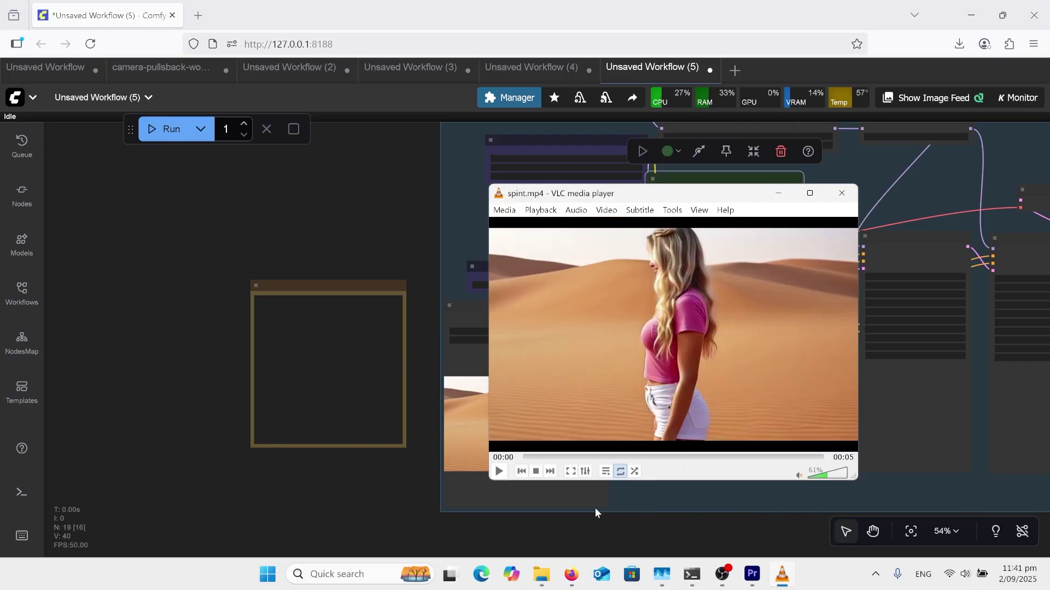
click(503, 473)
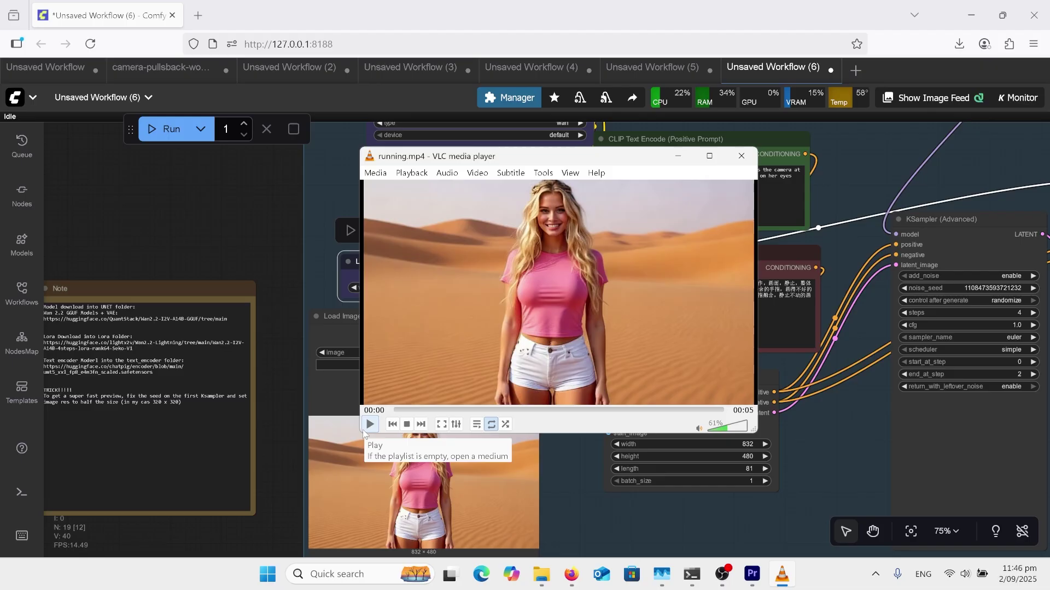
Play the running.mp4 pull-back clip in VLC
click(364, 431)
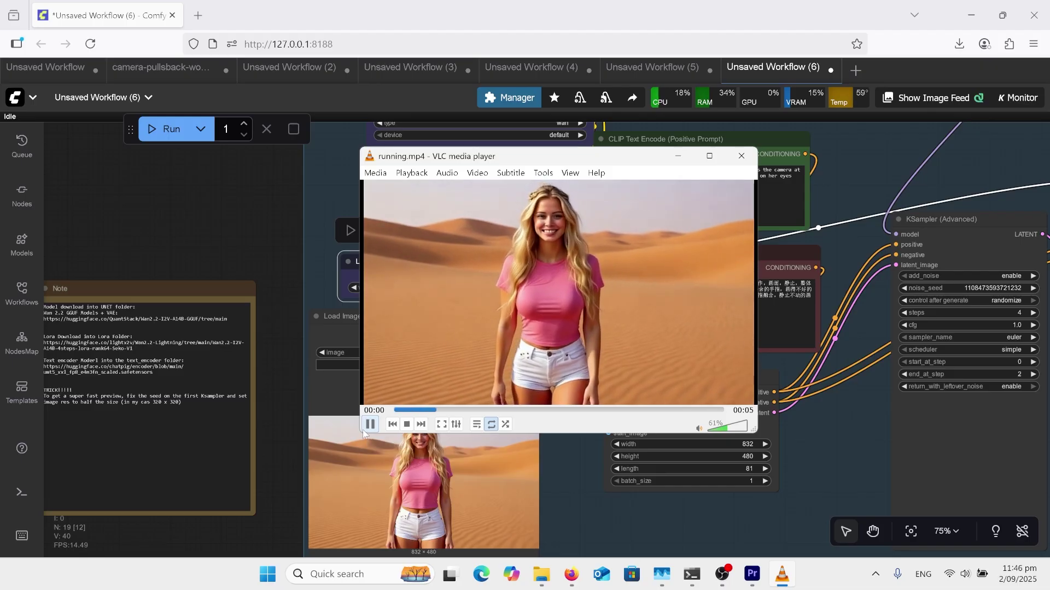